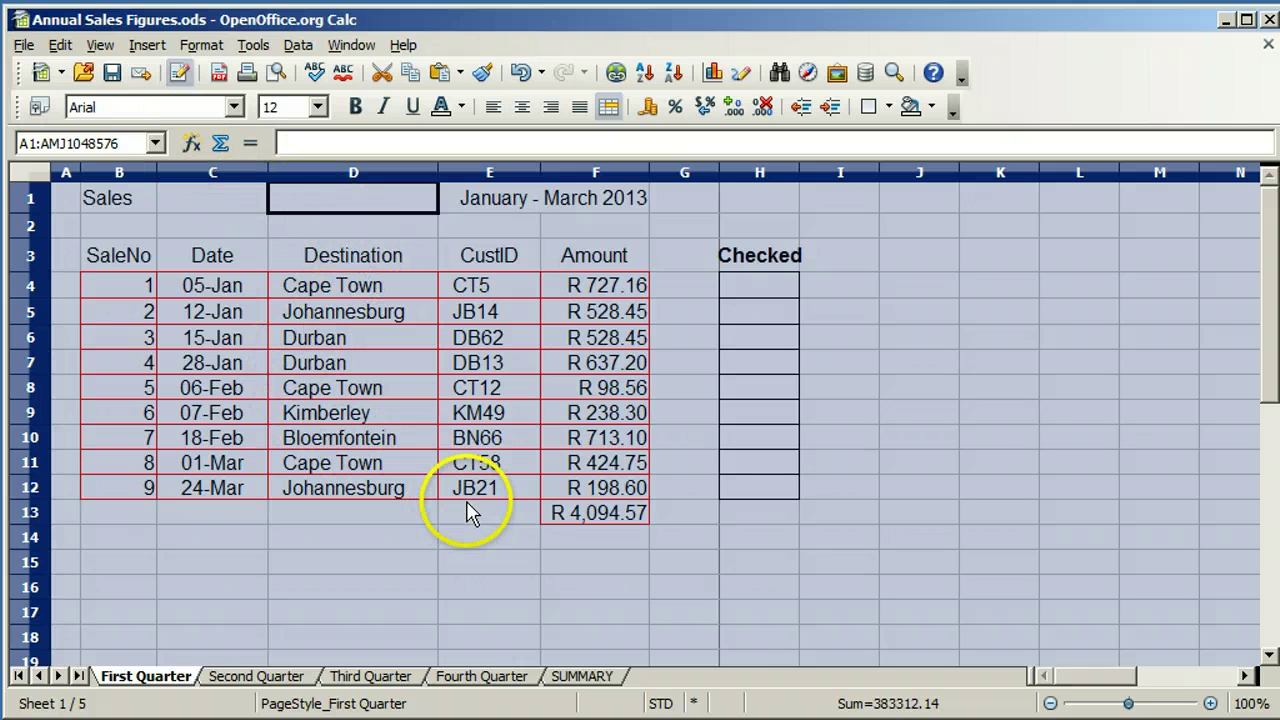
Clear the whole-sheet selection and centre the contents of column B, SaleNo, horizontally
left_click(358, 543)
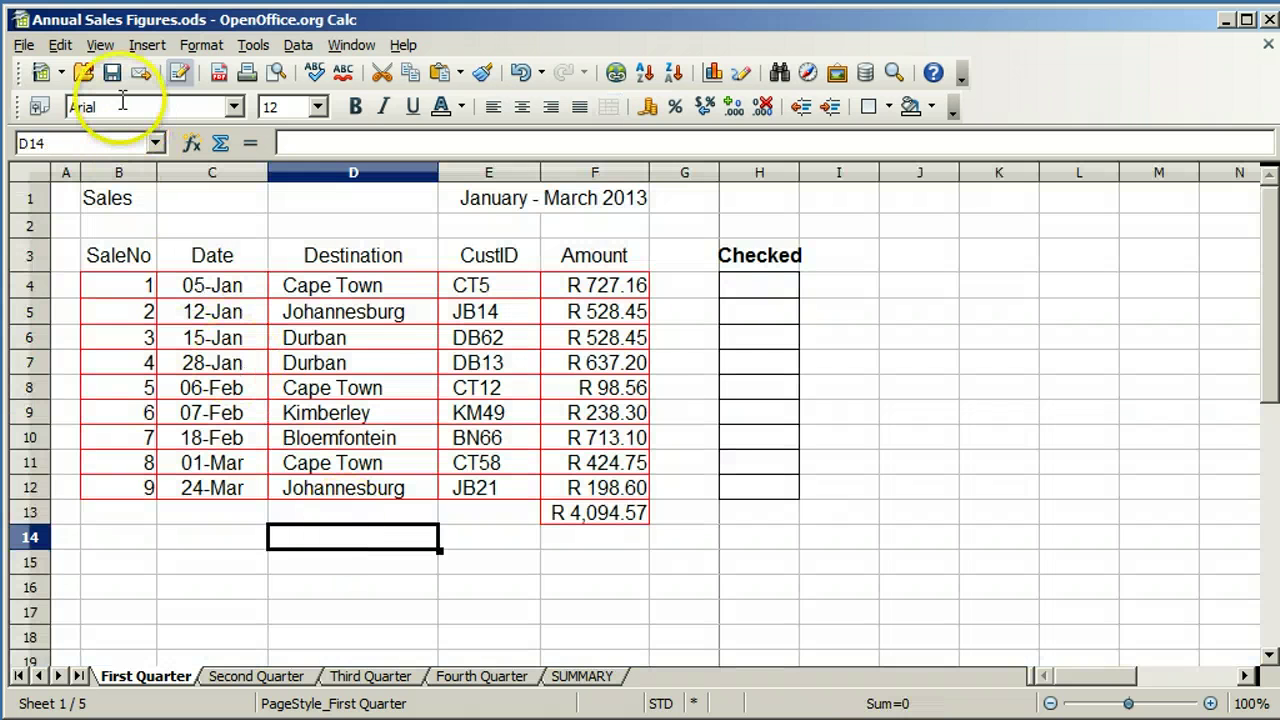
left_click(117, 173)
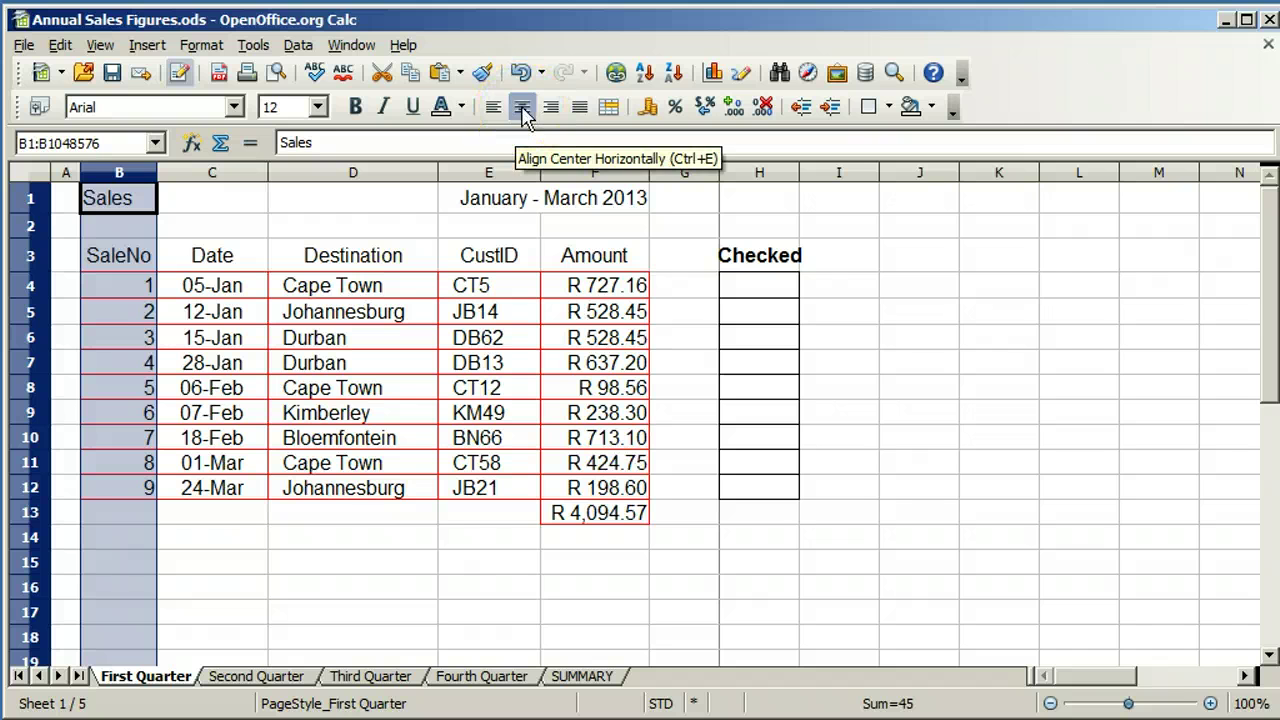
left_click(522, 108)
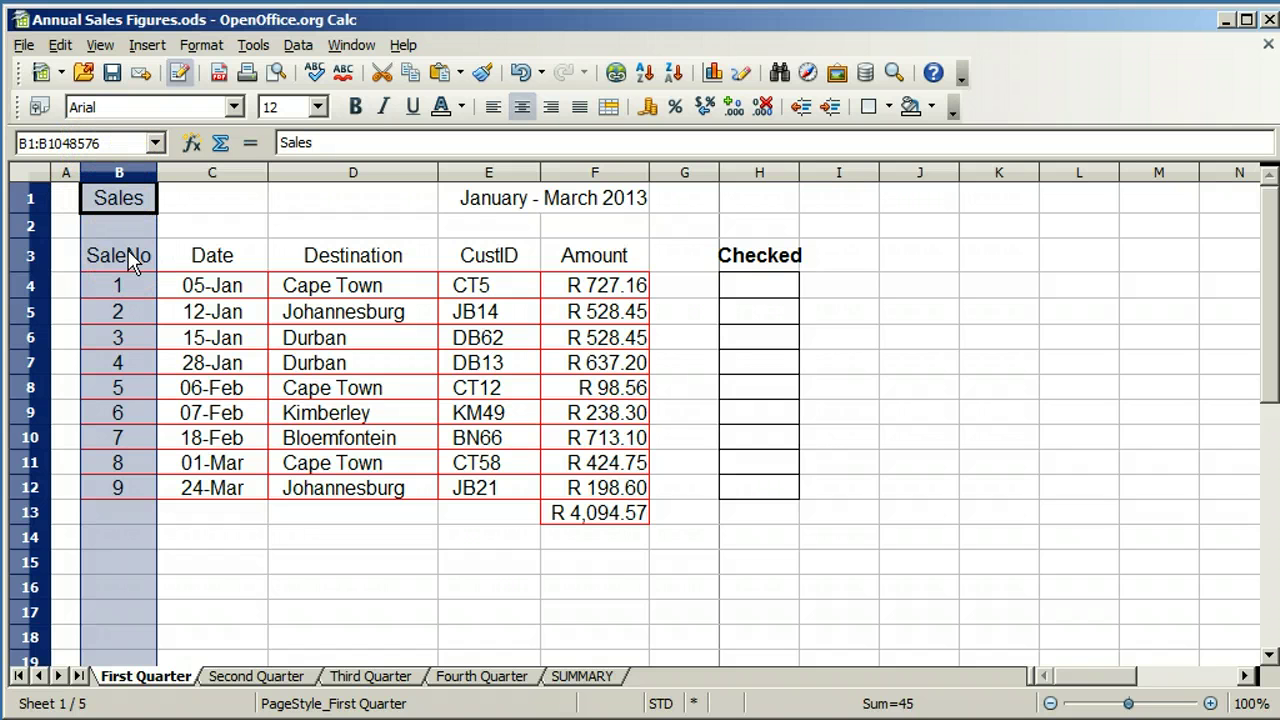
Fill the entire row 3 with a cyan background and check how far across the sheet the colour extends
left_click(26, 258)
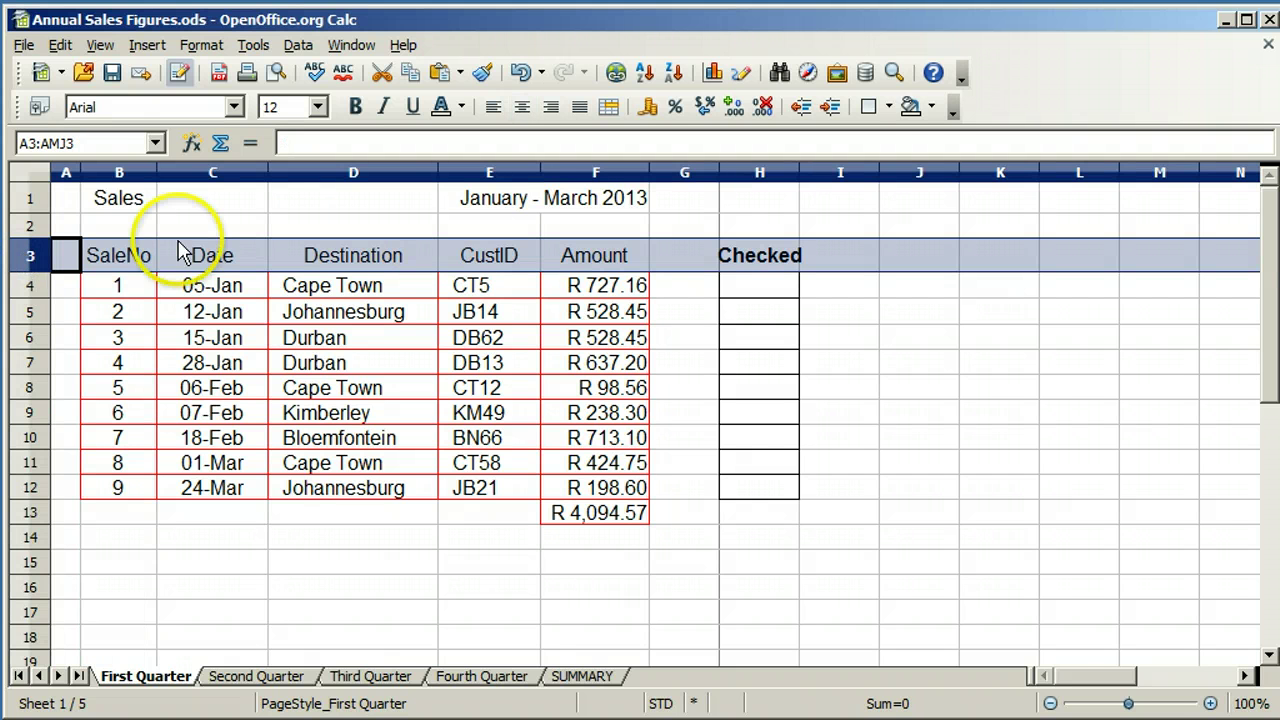
left_click(929, 106)
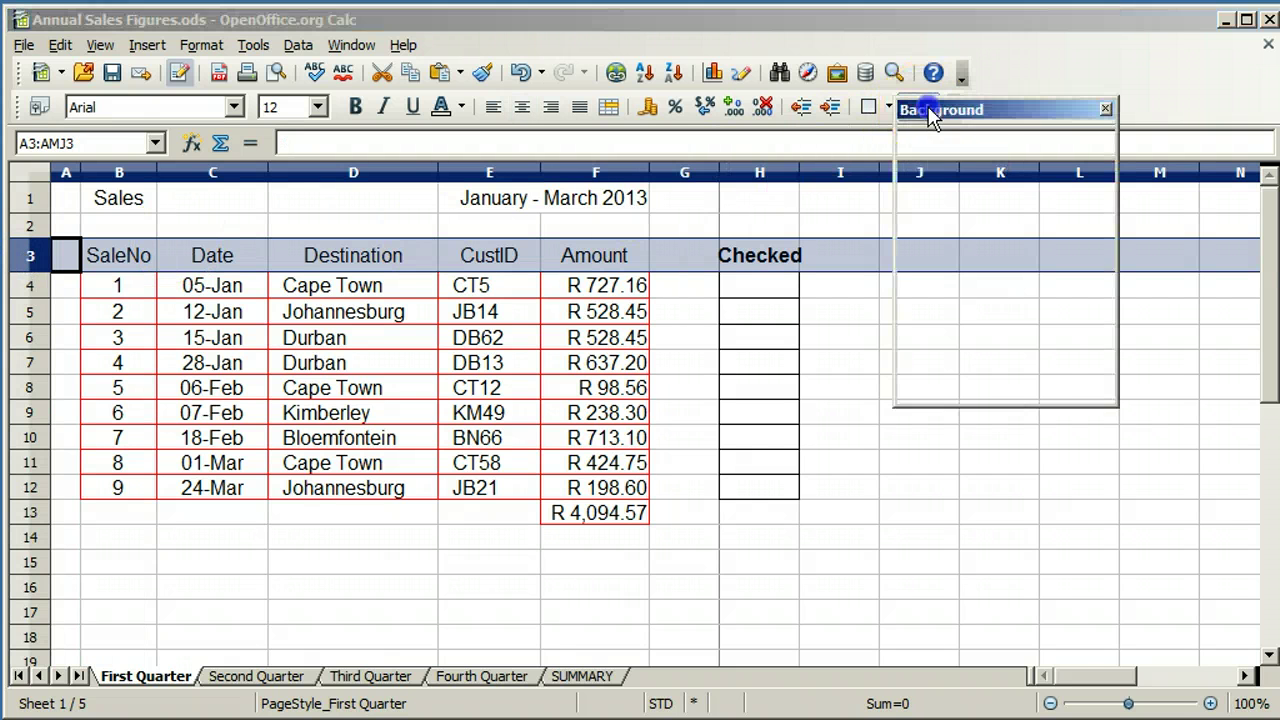
left_click(932, 177)
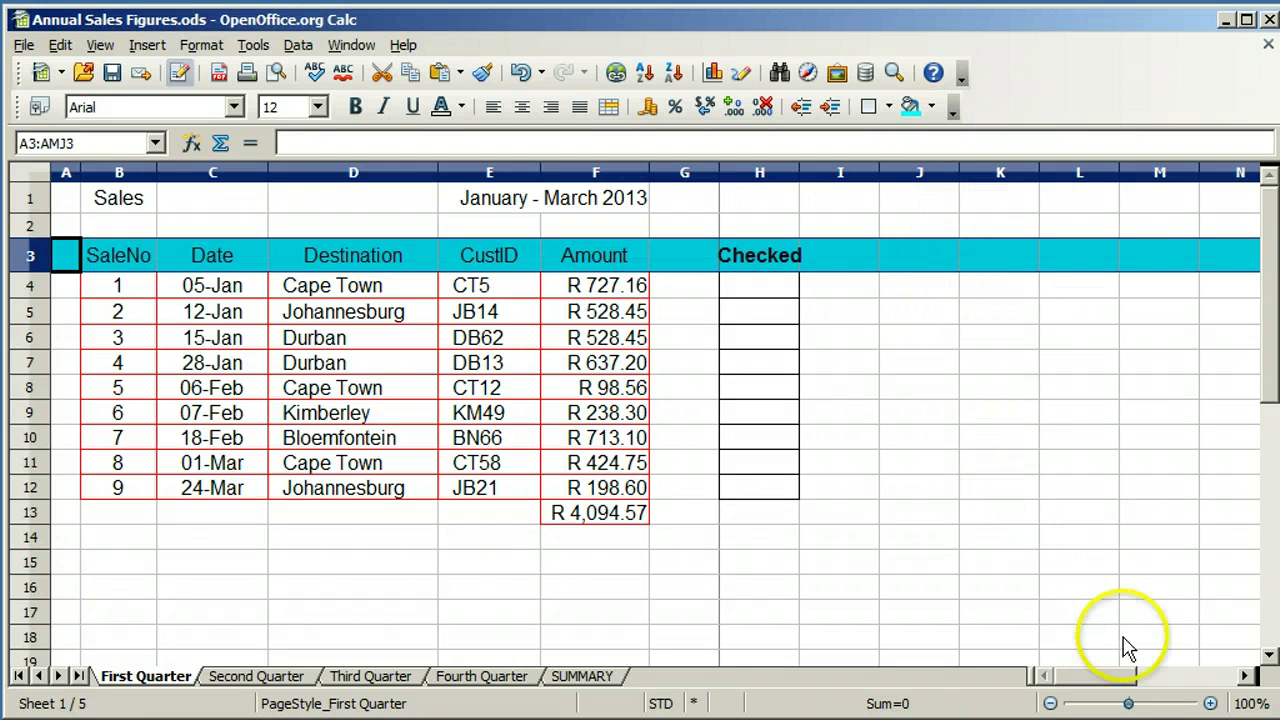
left_click_drag(1116, 680, 1163, 672)
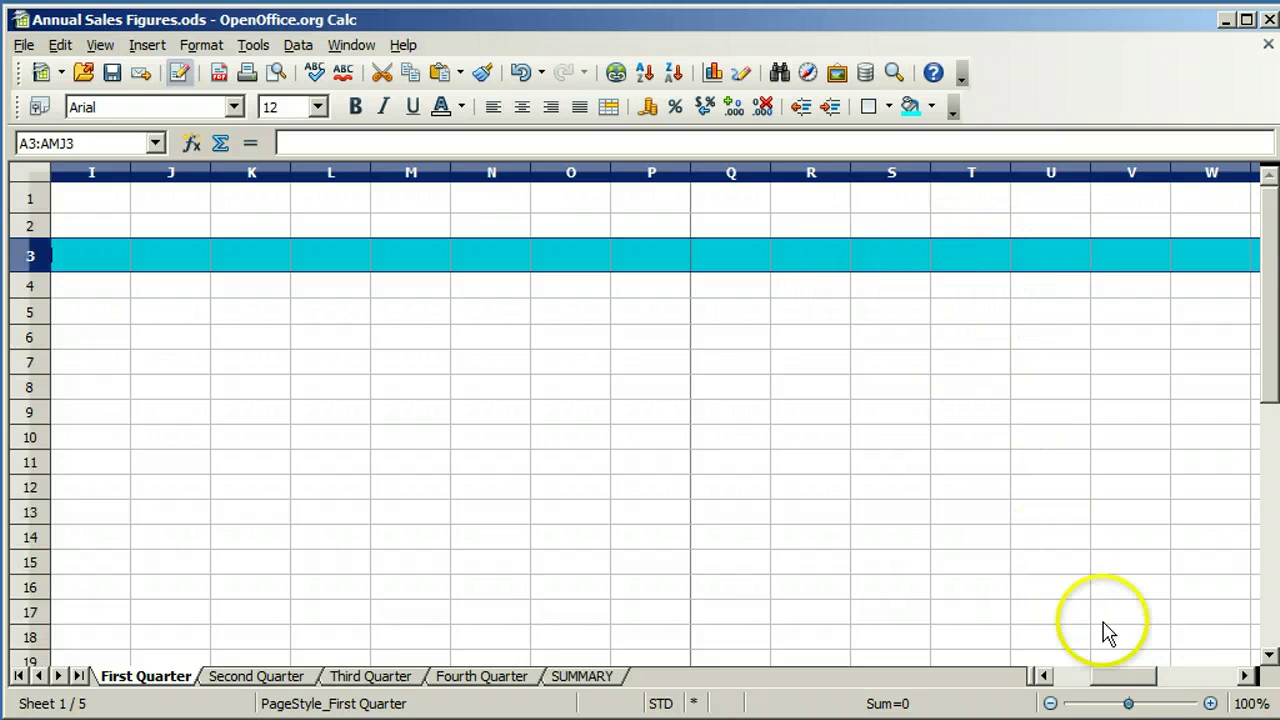
left_click_drag(1126, 680, 1068, 678)
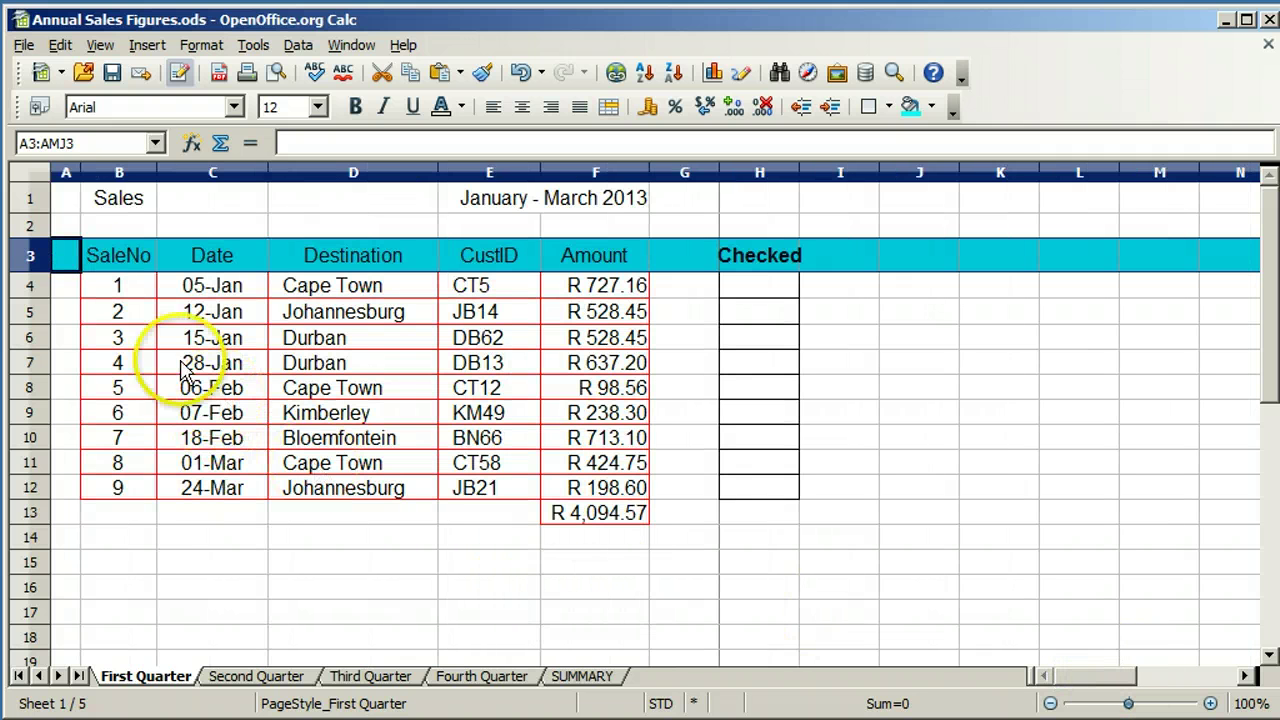
View the sheet's page breaks in Page Break Preview and return to the Normal view
left_click(100, 45)
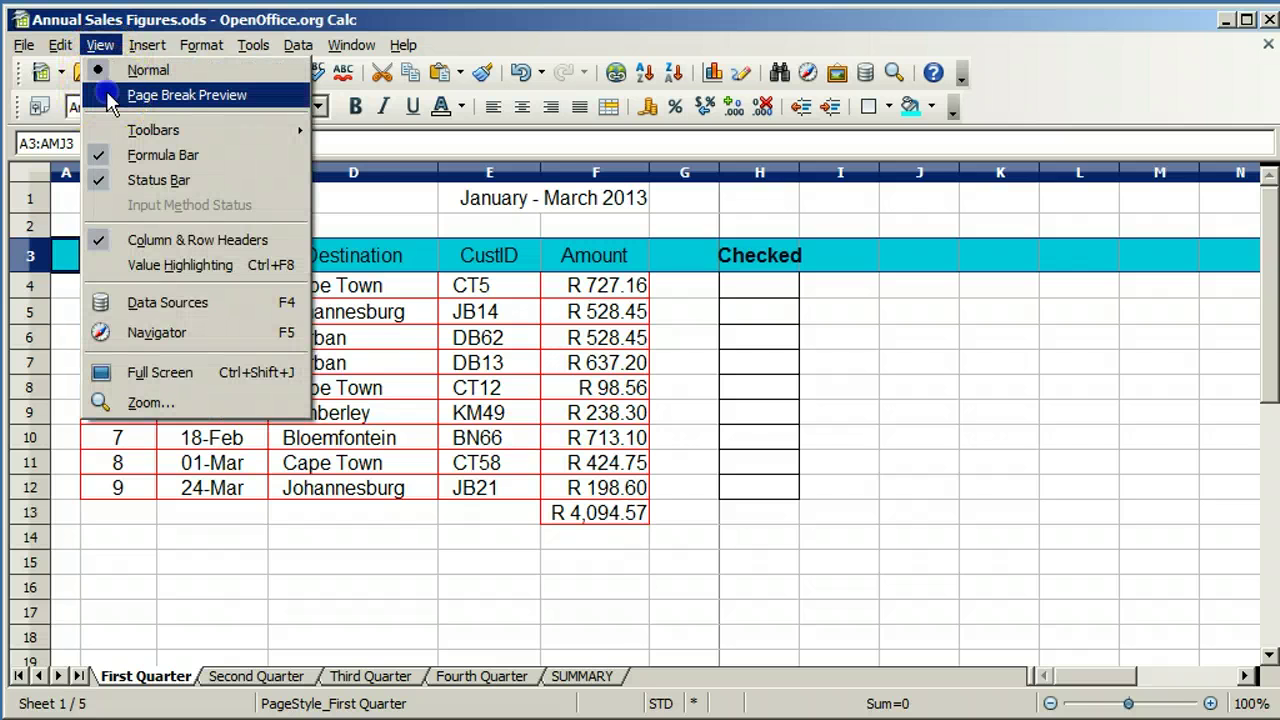
left_click(107, 94)
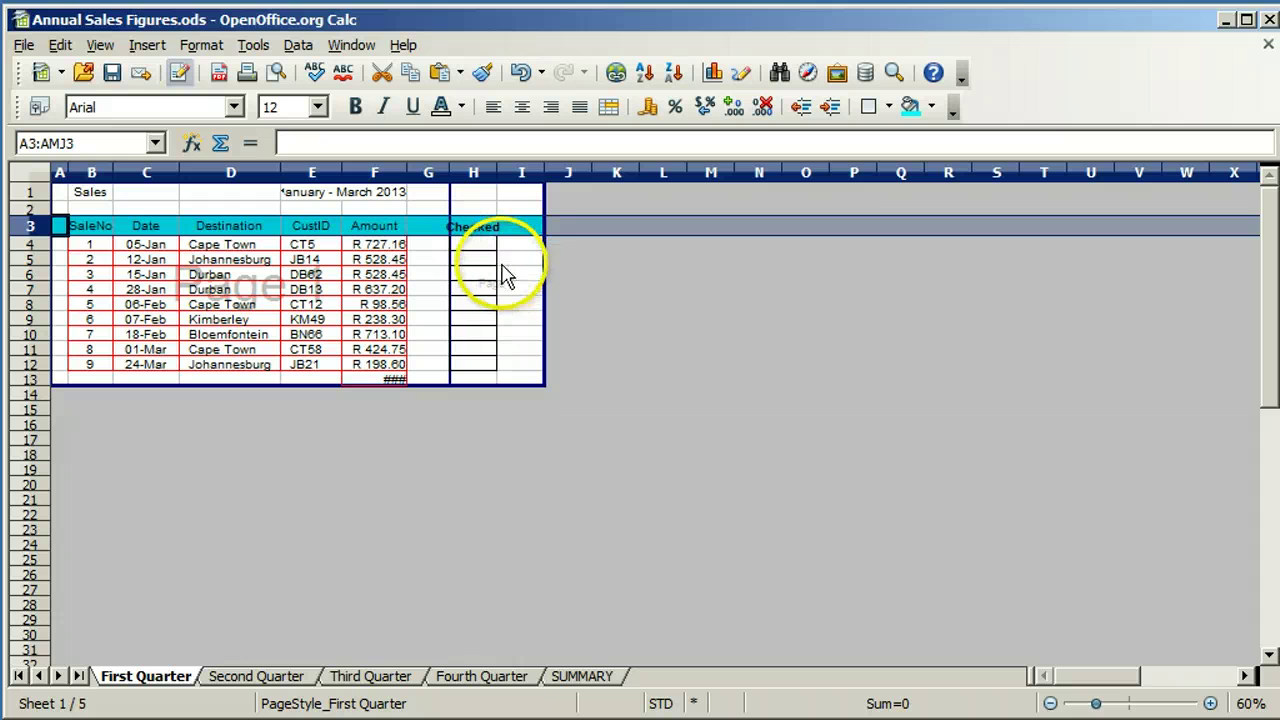
left_click(99, 46)
left_click(105, 68)
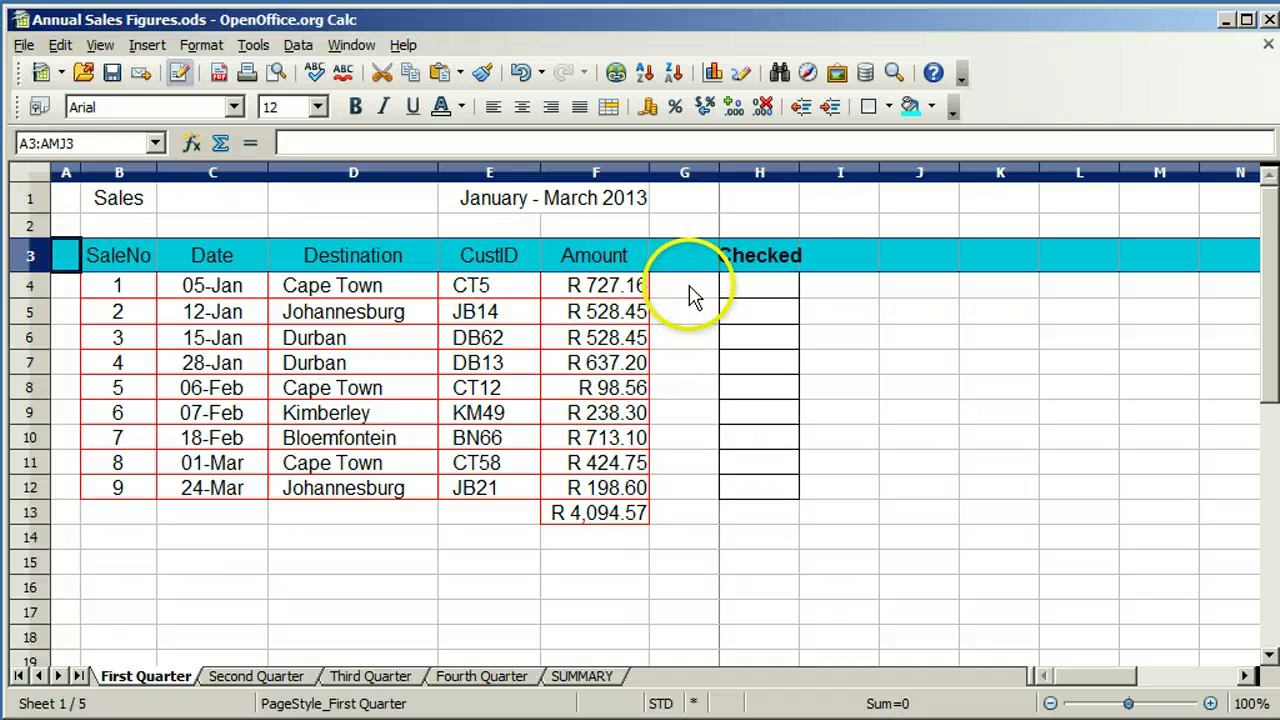
Undo the fill of the whole row 3 and apply a cyan background only to the header cells B3:F3
left_click(522, 74)
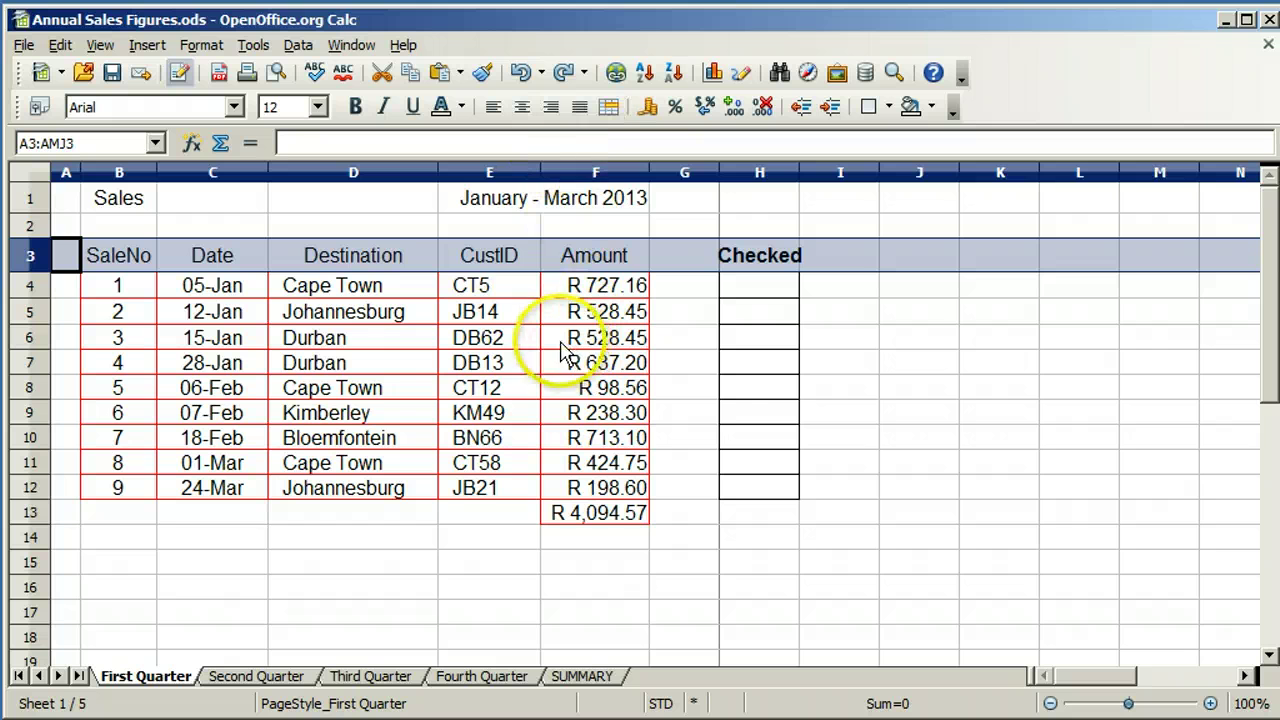
left_click(505, 284)
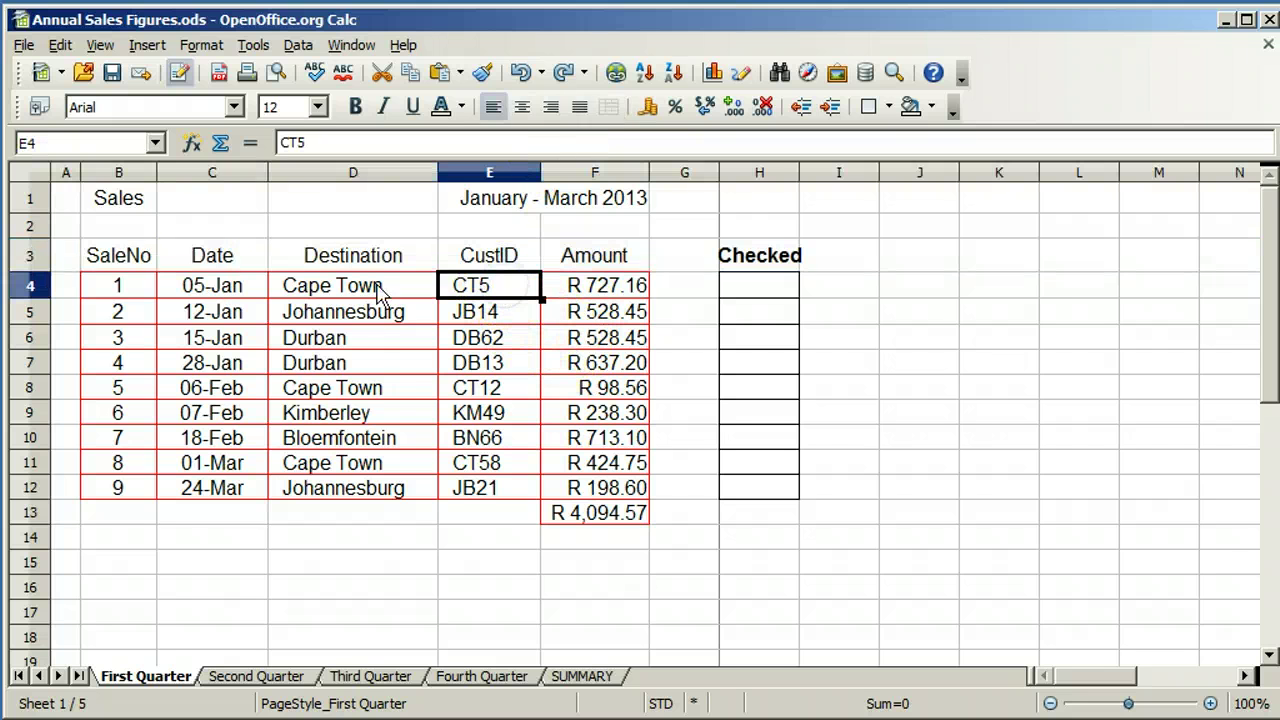
left_click_drag(107, 262, 594, 262)
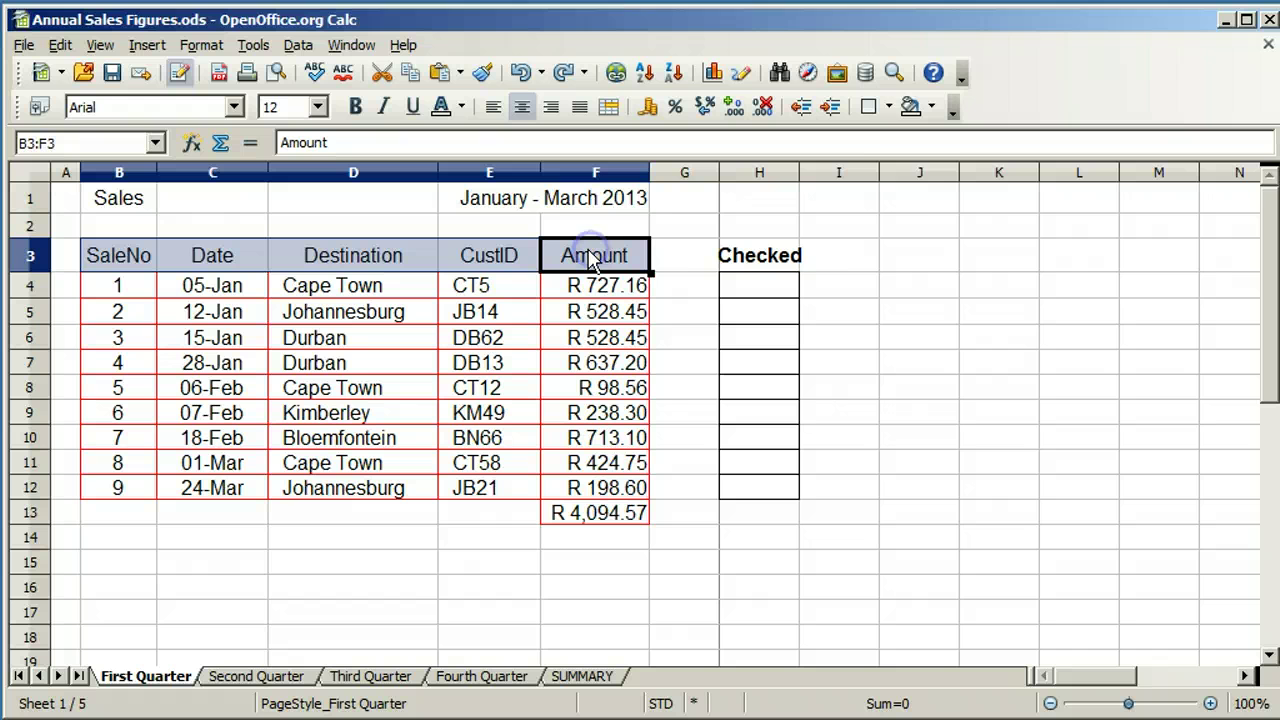
left_click(930, 106)
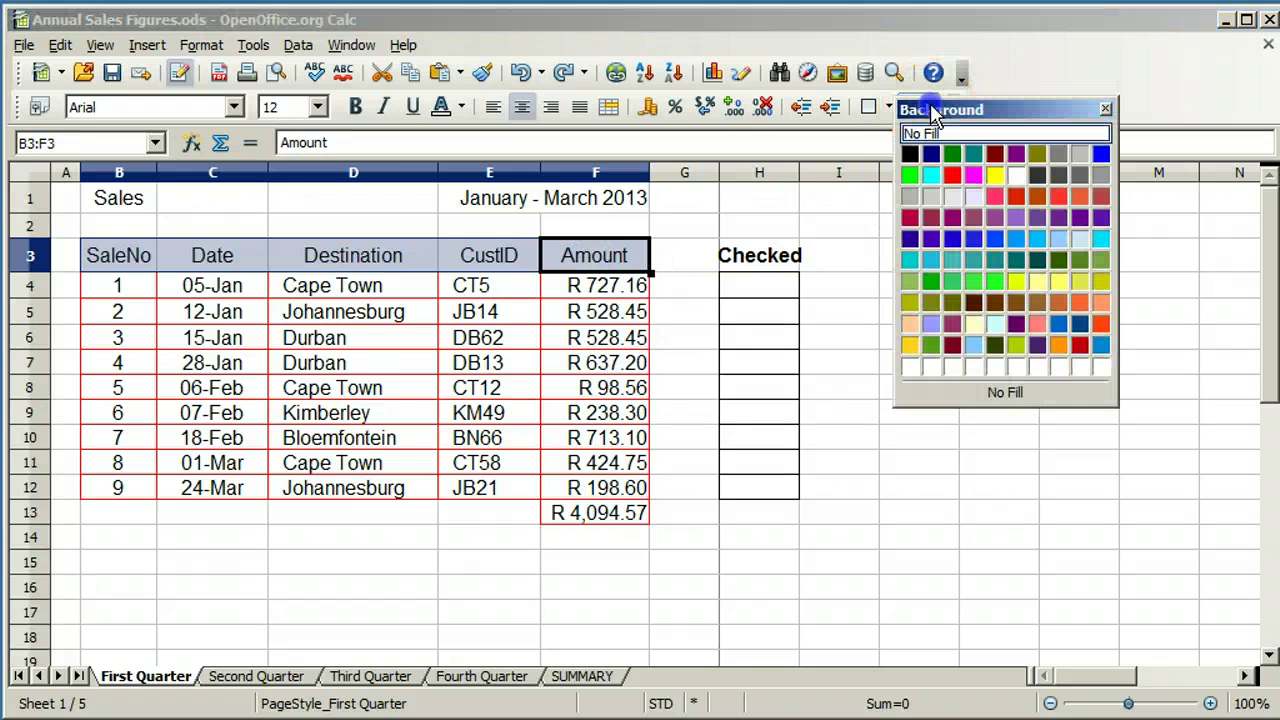
left_click(930, 176)
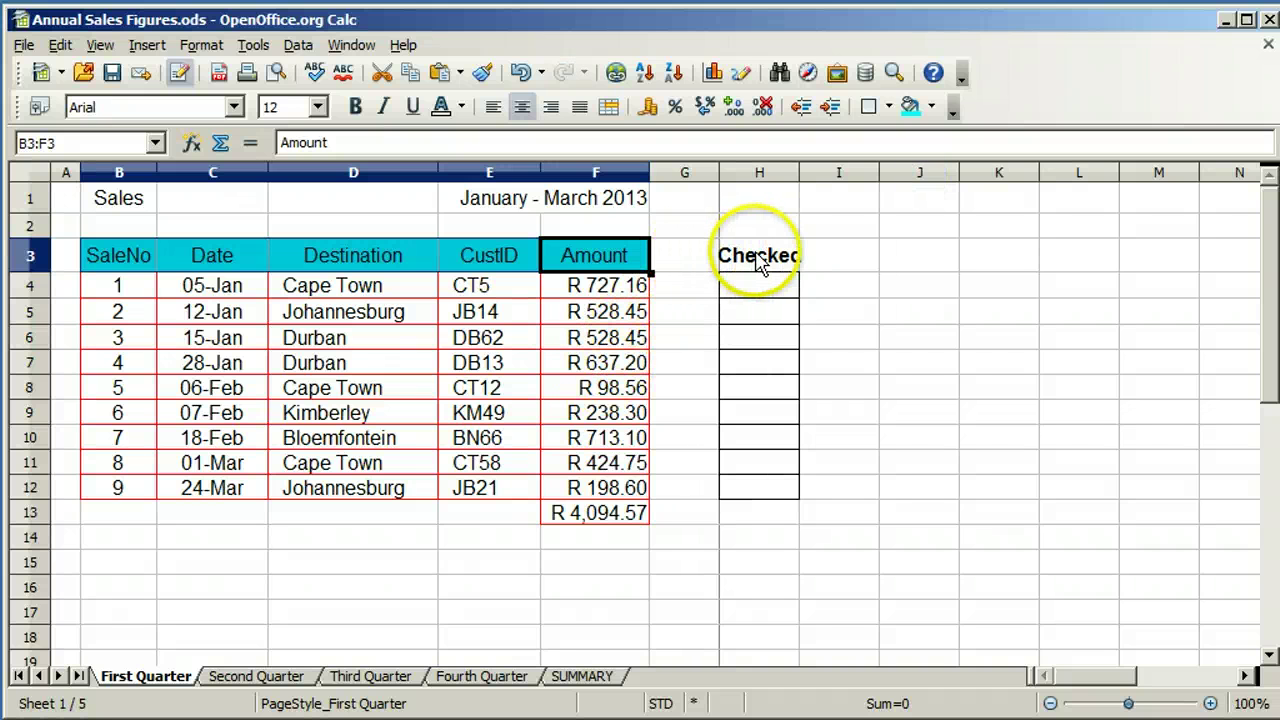
Set the width of empty column G to 1.38 cm and shrink it further by hand to about half that width
left_click(690, 174)
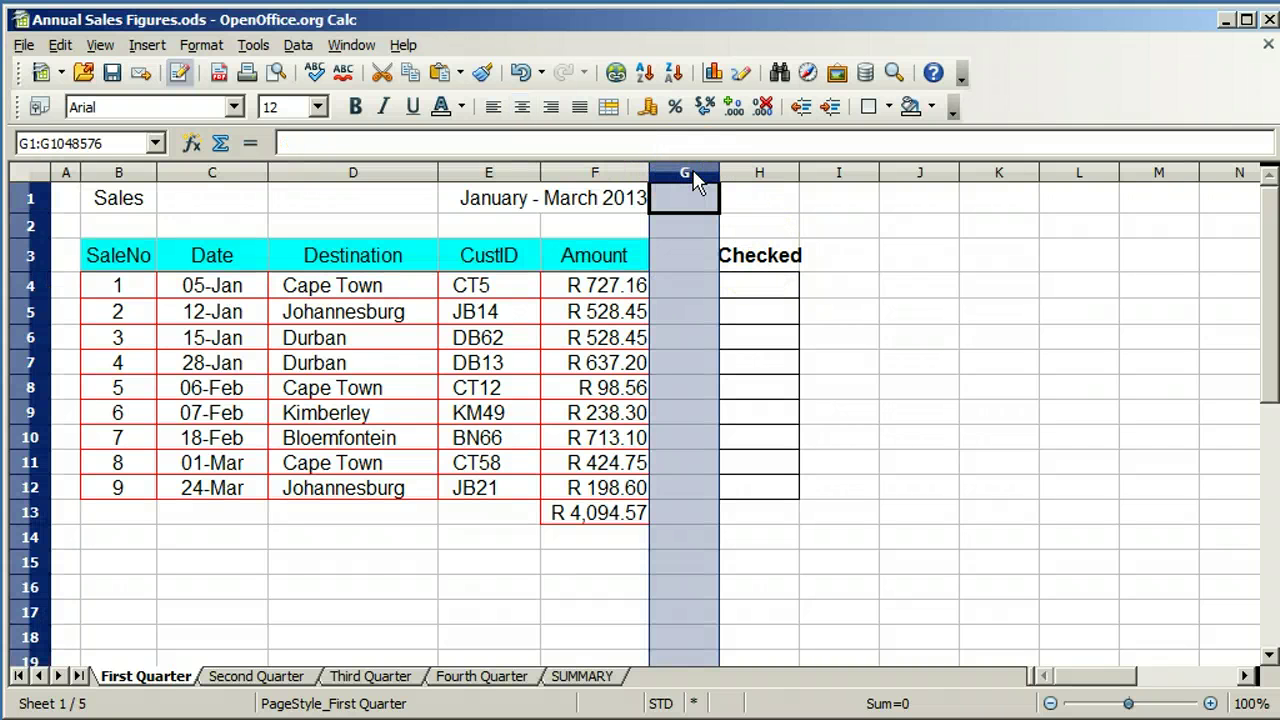
right_click(695, 177)
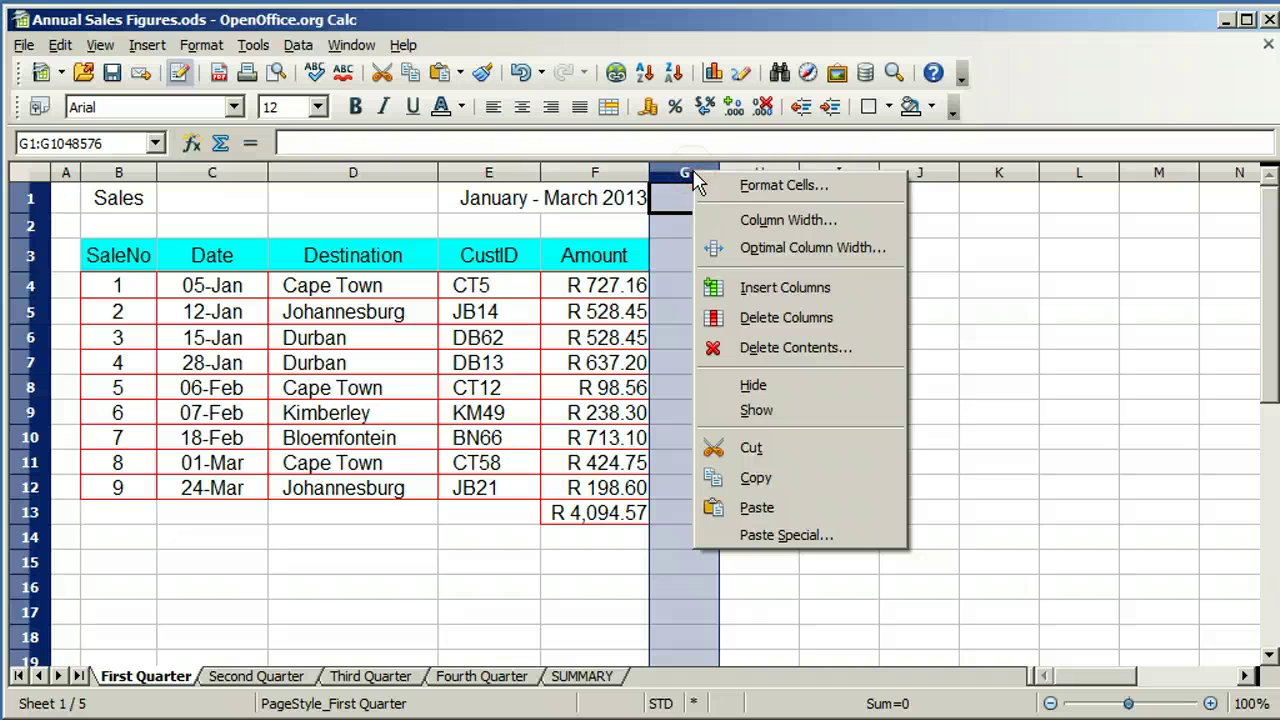
left_click(717, 222)
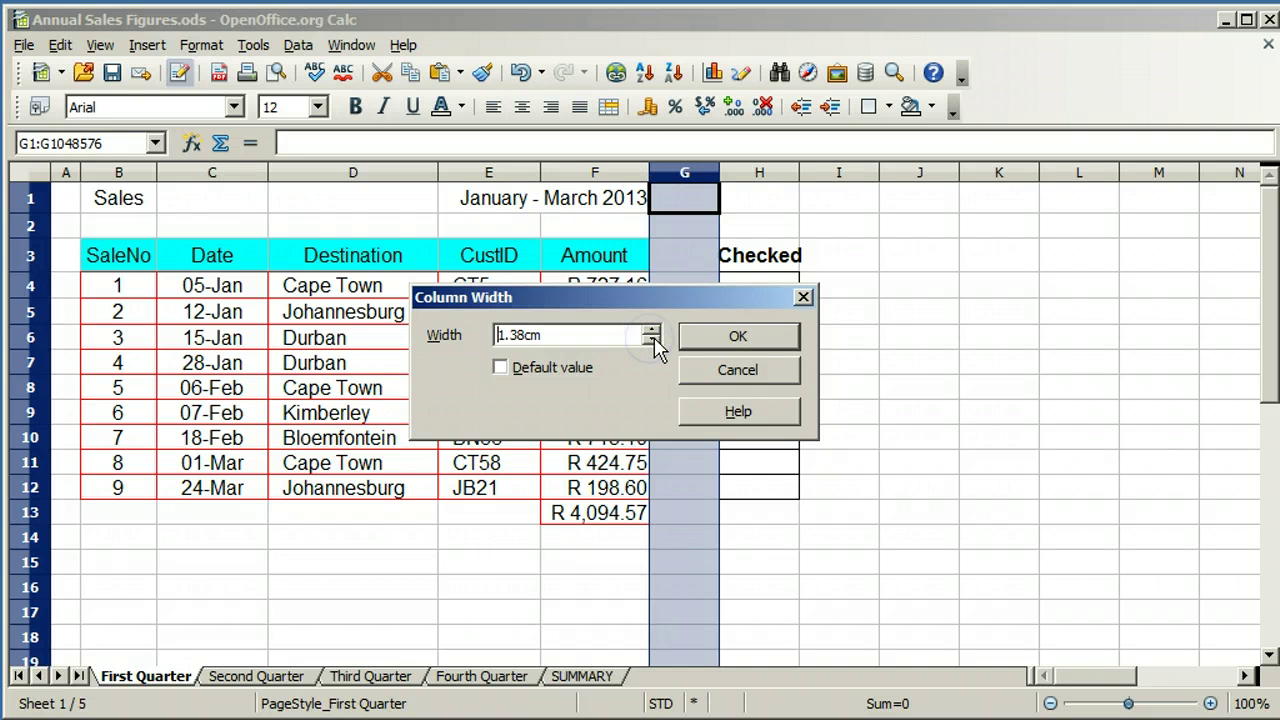
left_click(737, 336)
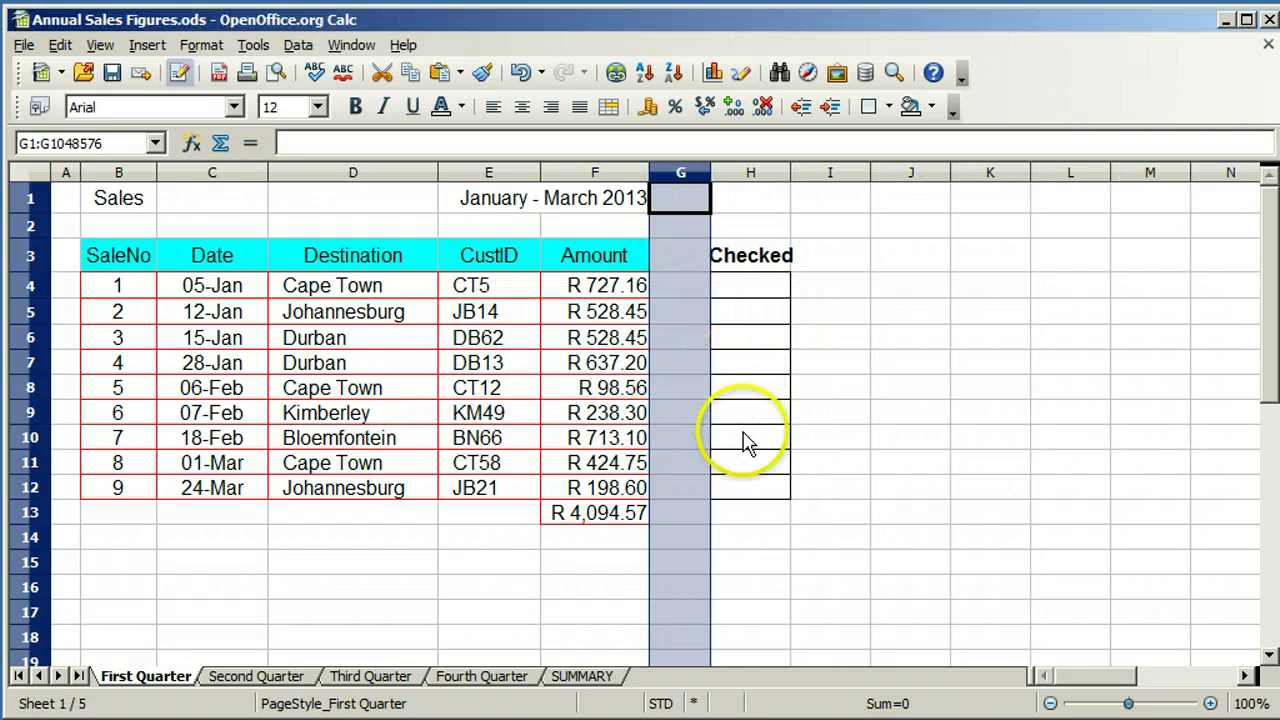
left_click(737, 541)
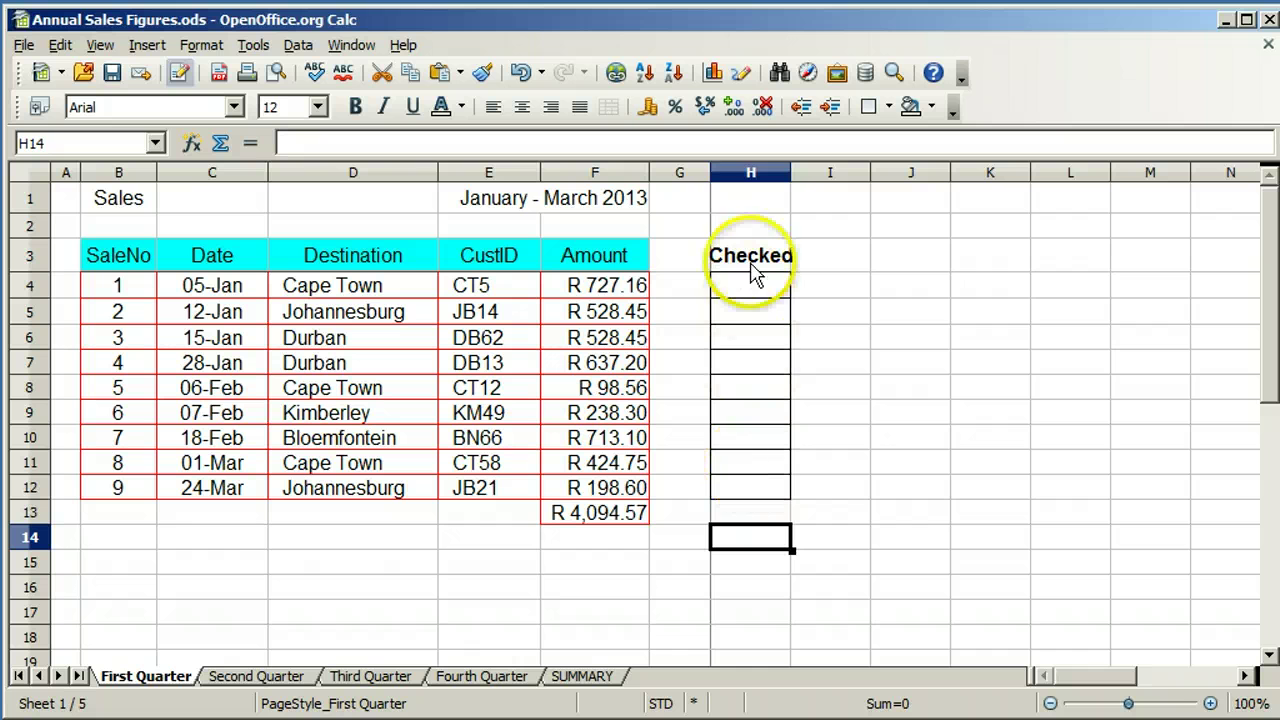
left_click_drag(710, 172, 680, 165)
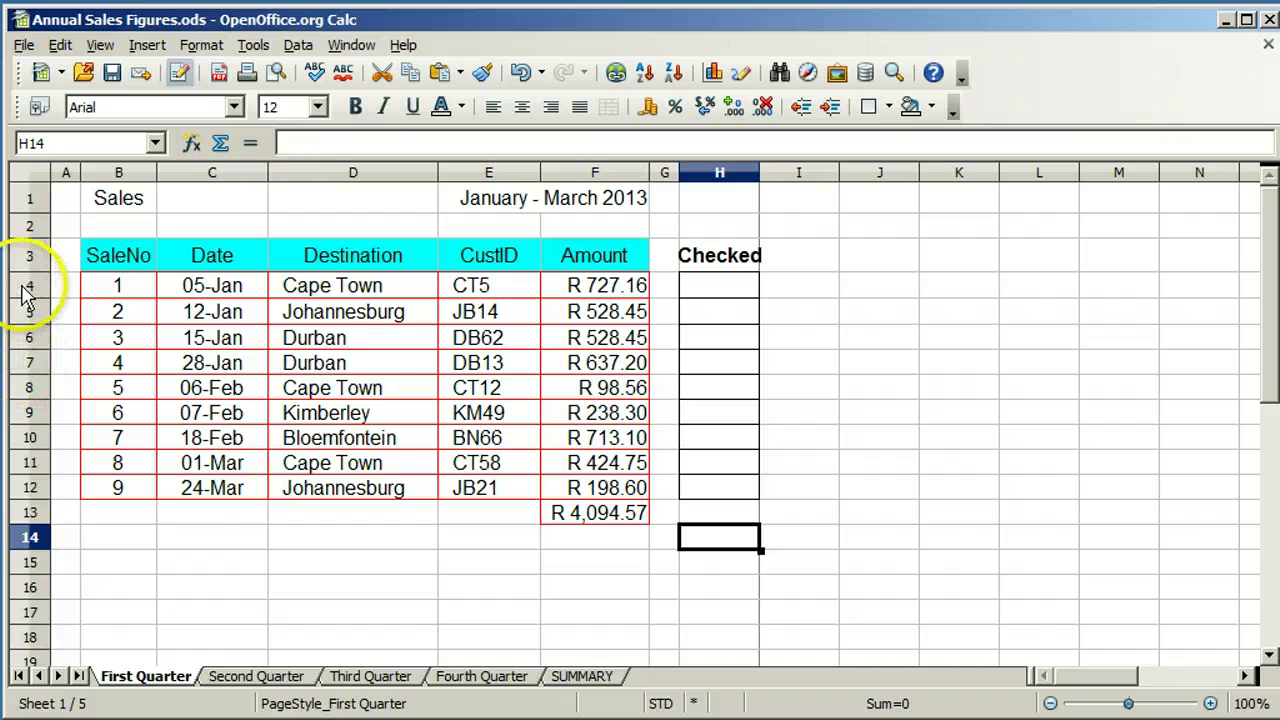
Increase the row height of all the sales records in rows 4 to 12
left_click_drag(27, 286, 33, 488)
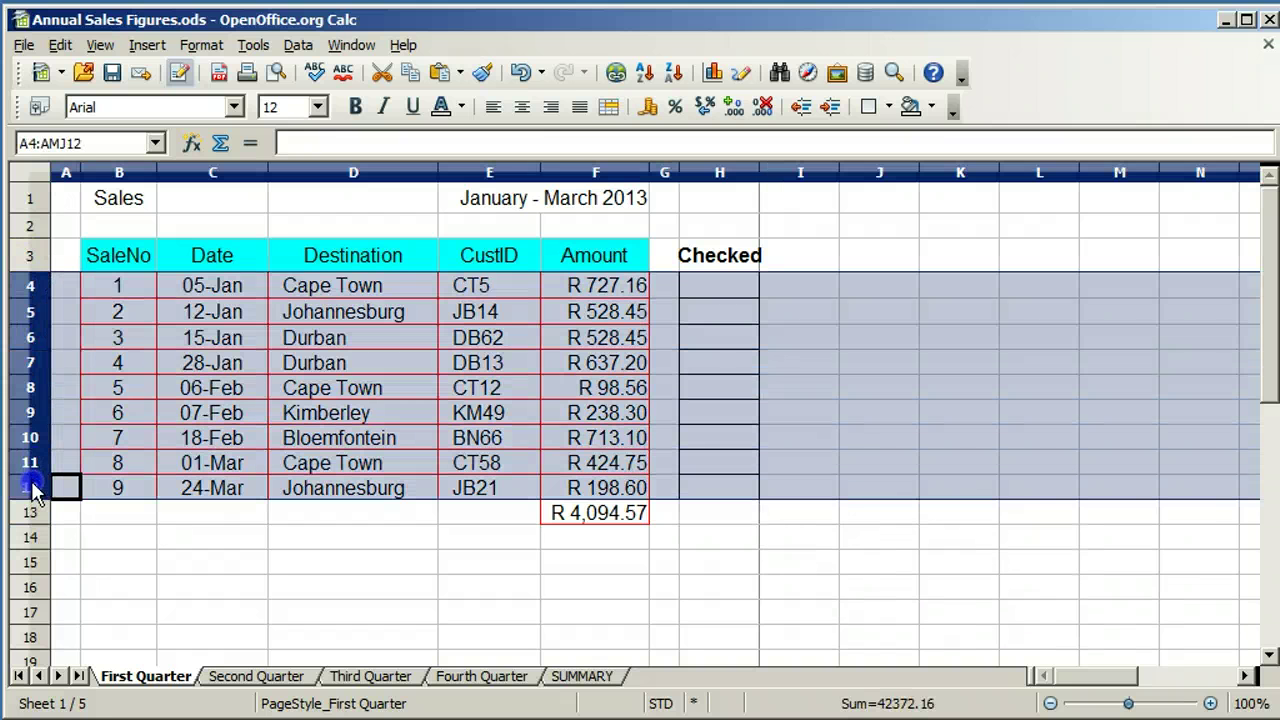
right_click(31, 367)
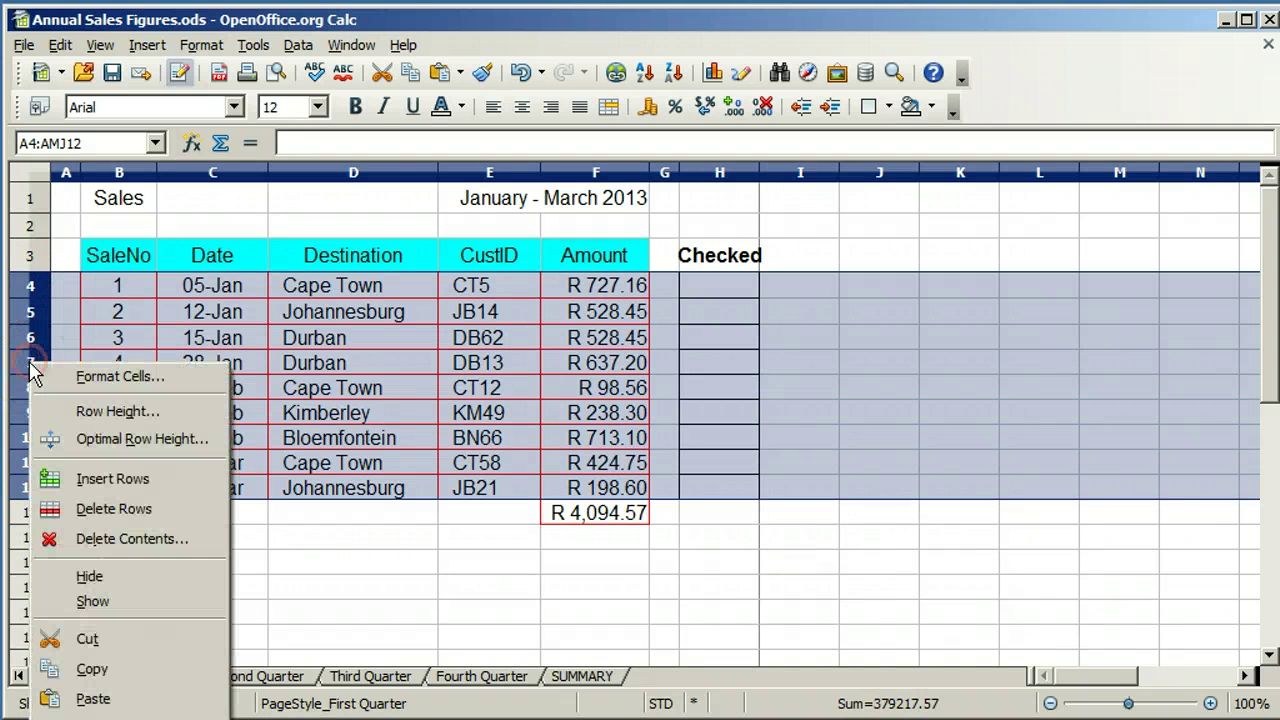
left_click(78, 411)
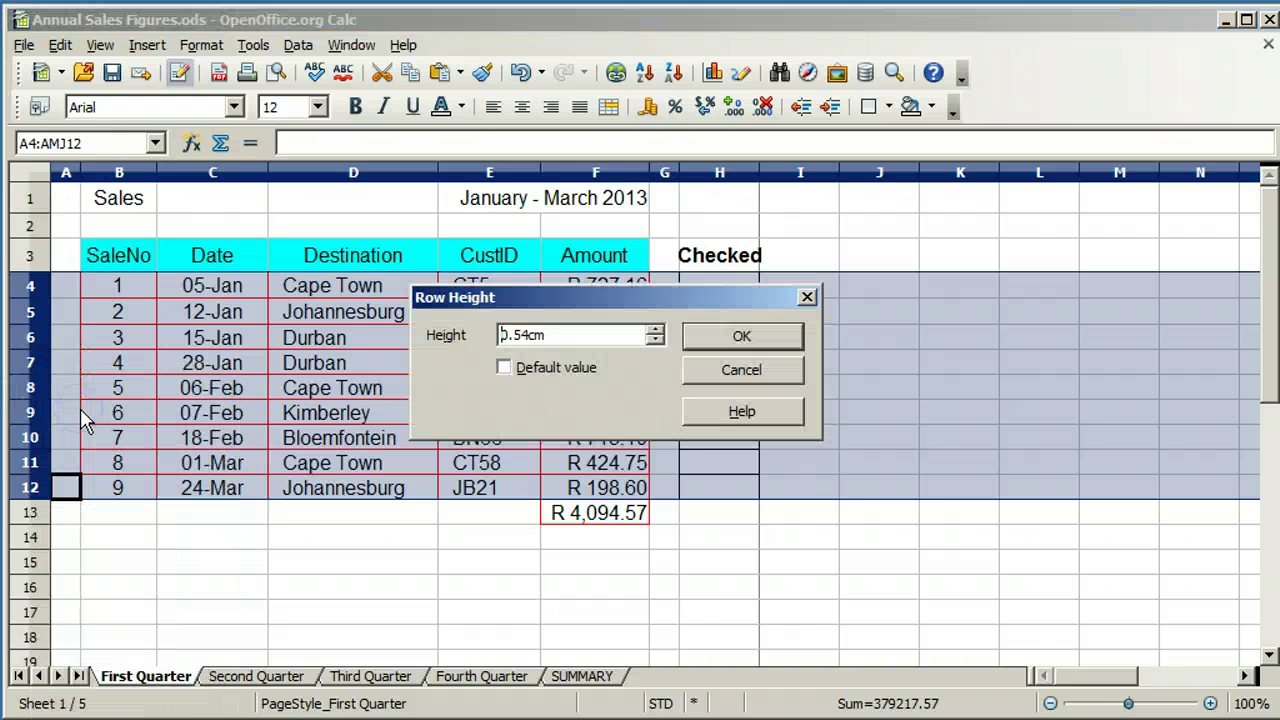
left_click(653, 332)
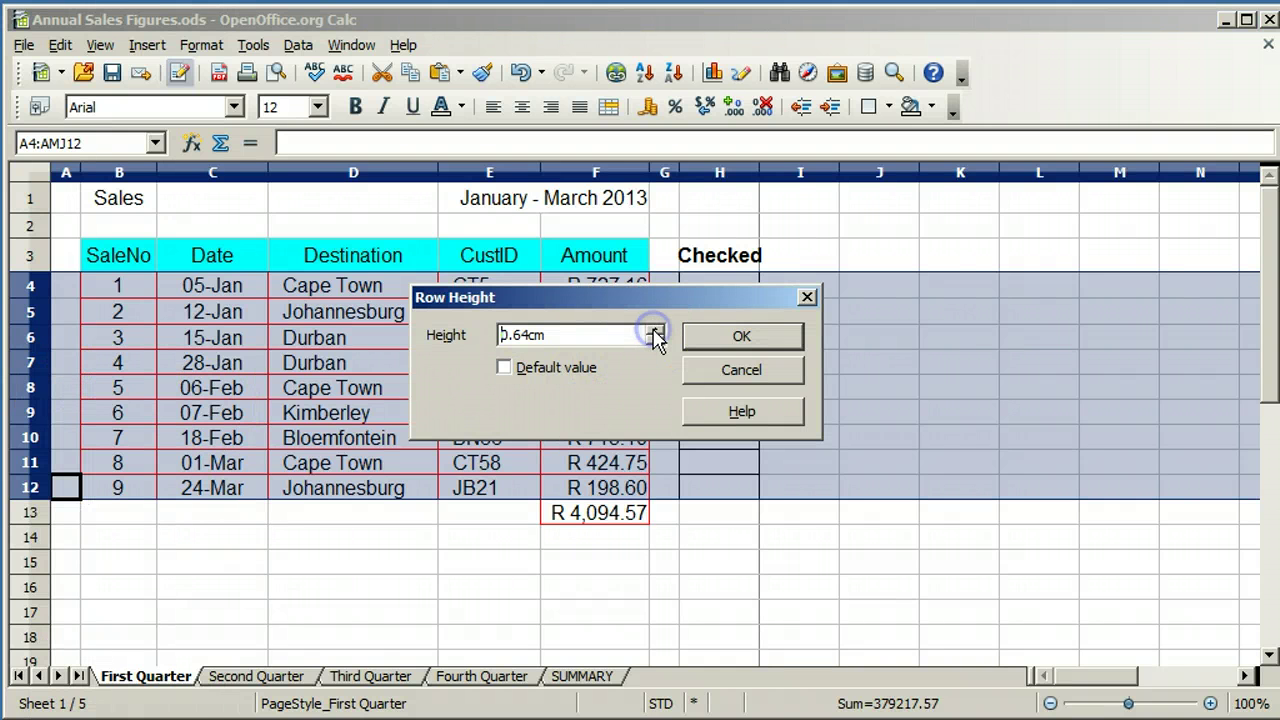
left_click(740, 338)
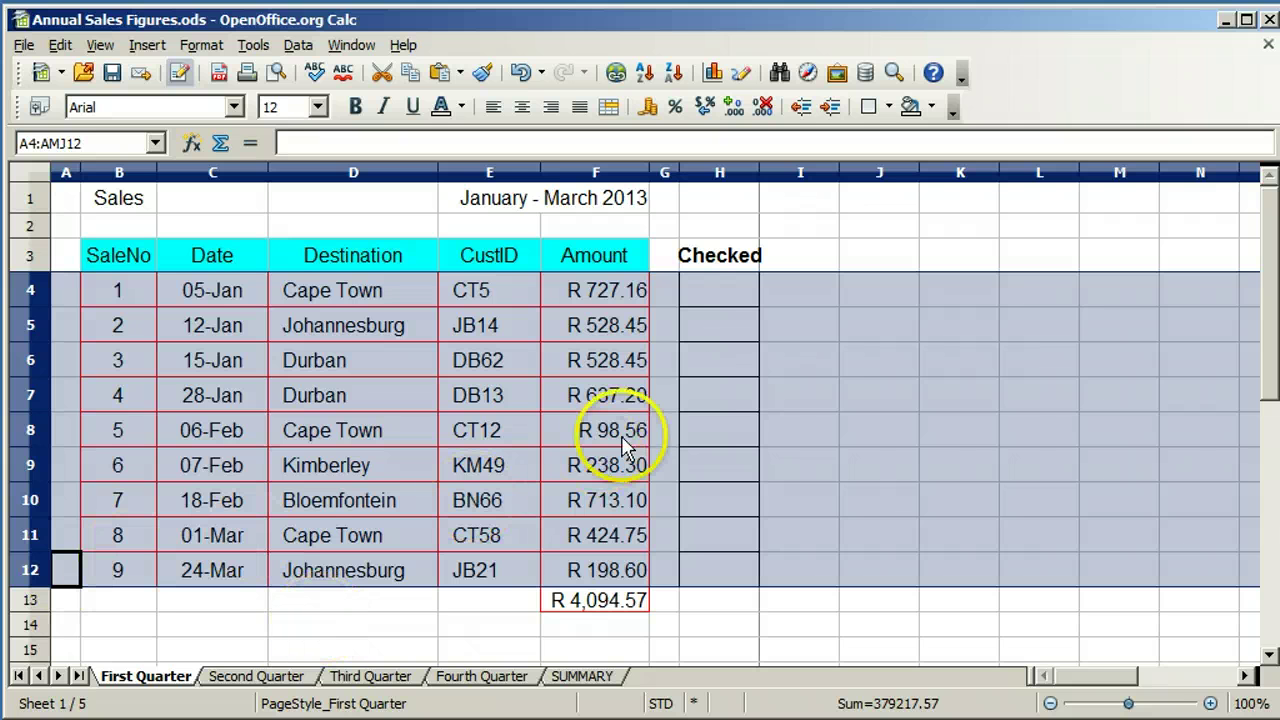
left_click(701, 354)
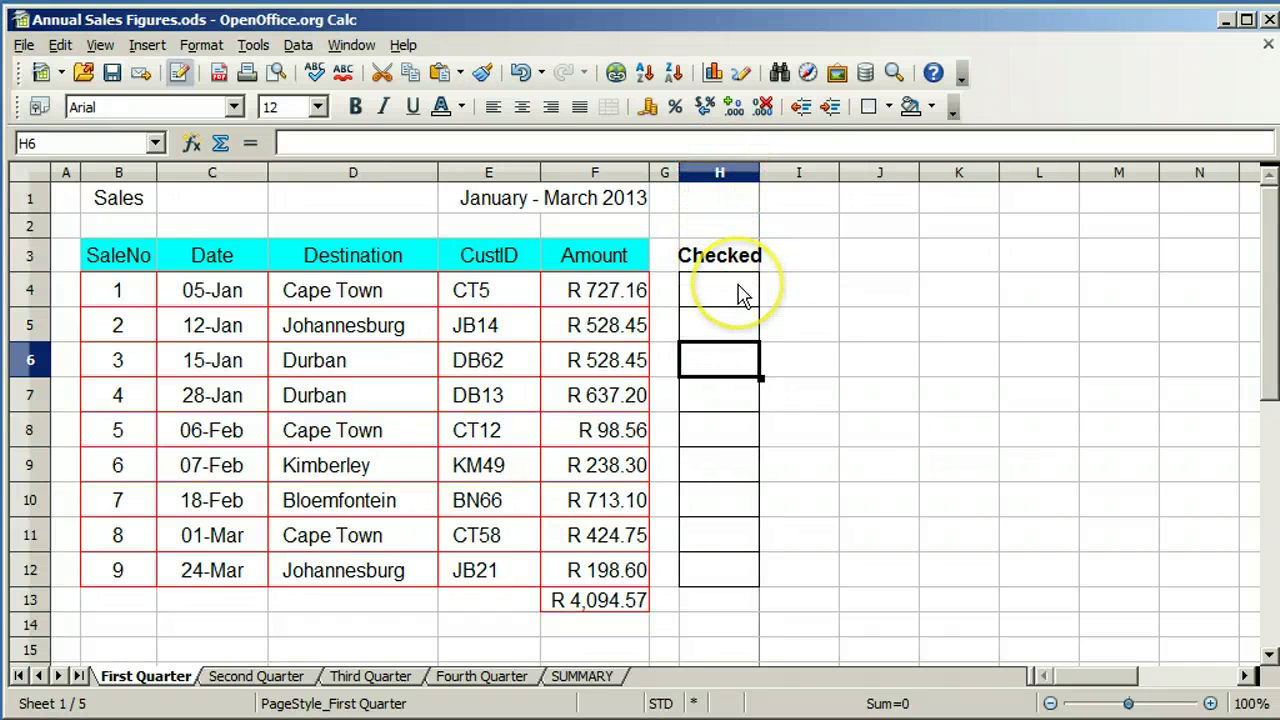
Hide the Checked column H and show it again by way of the adjoining columns G and I
right_click(720, 176)
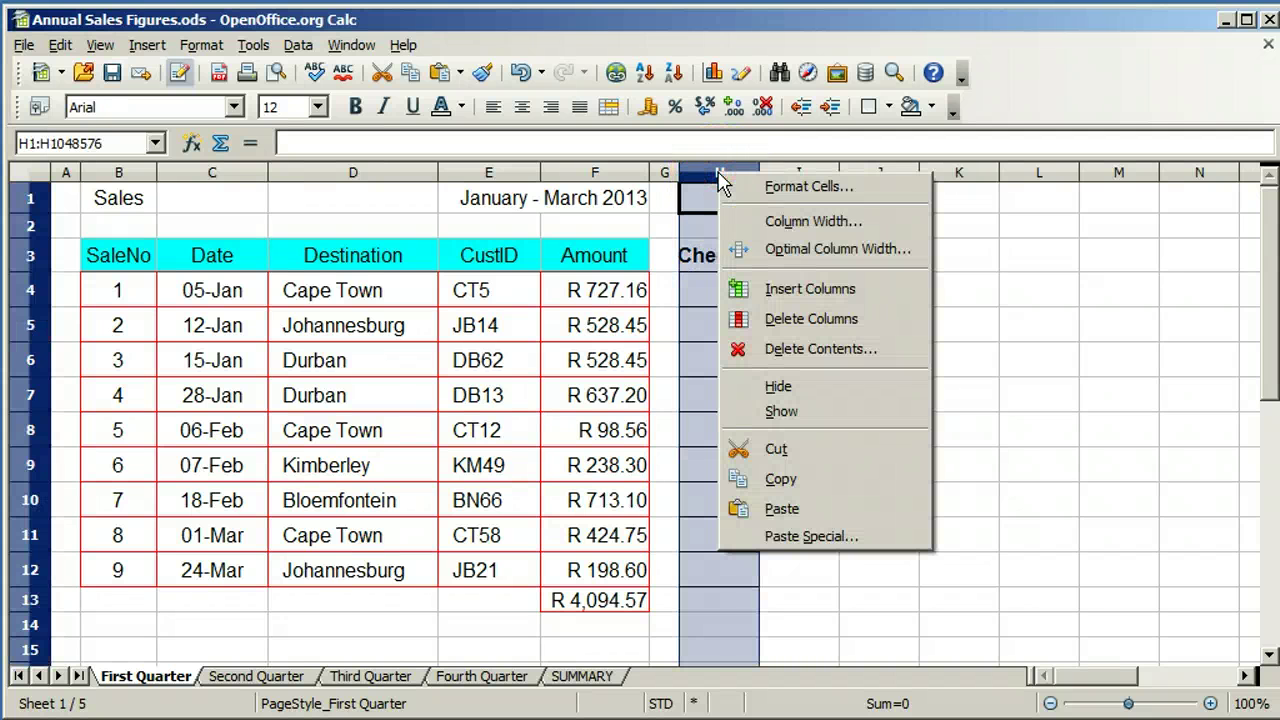
left_click(729, 388)
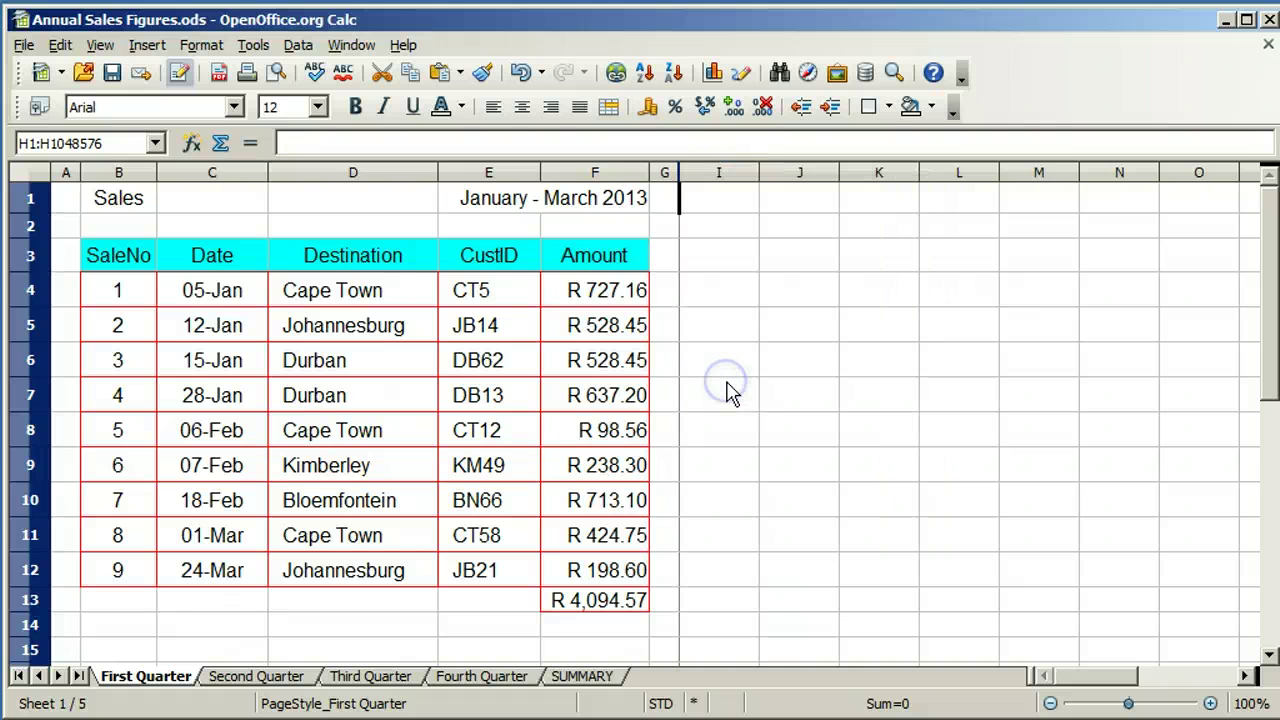
left_click(665, 175)
left_click_drag(684, 177, 692, 178)
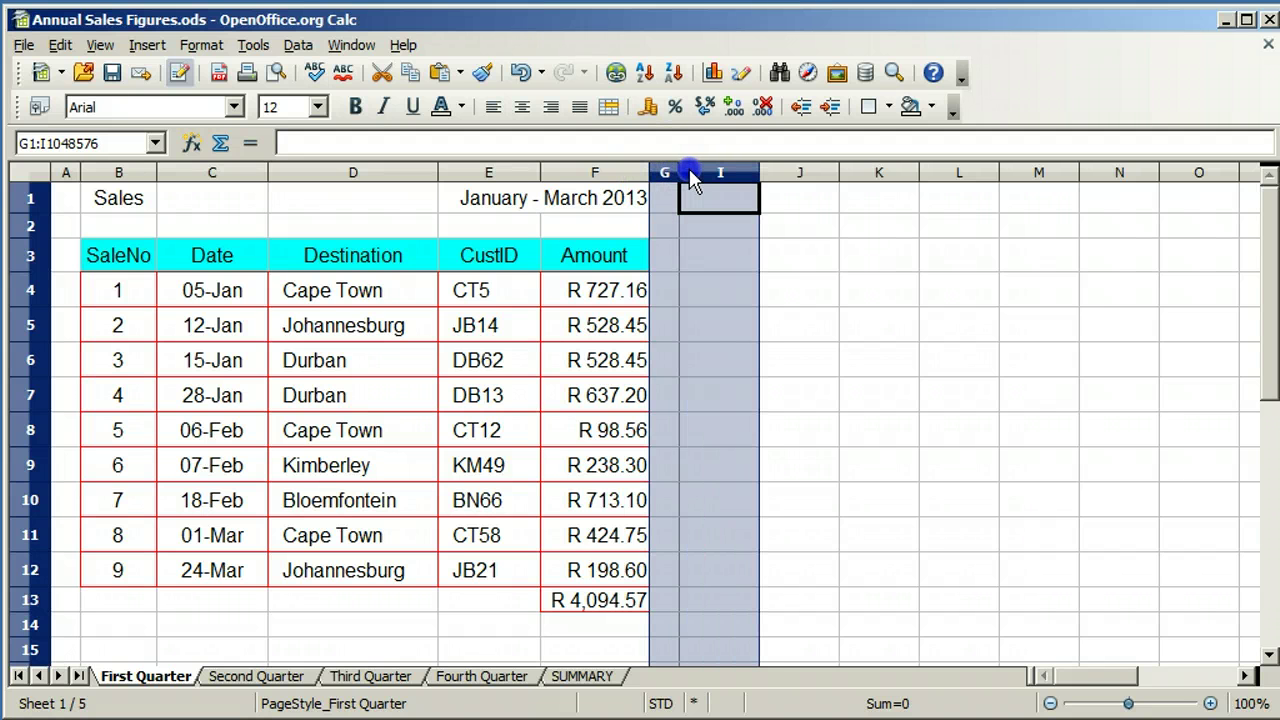
right_click(690, 172)
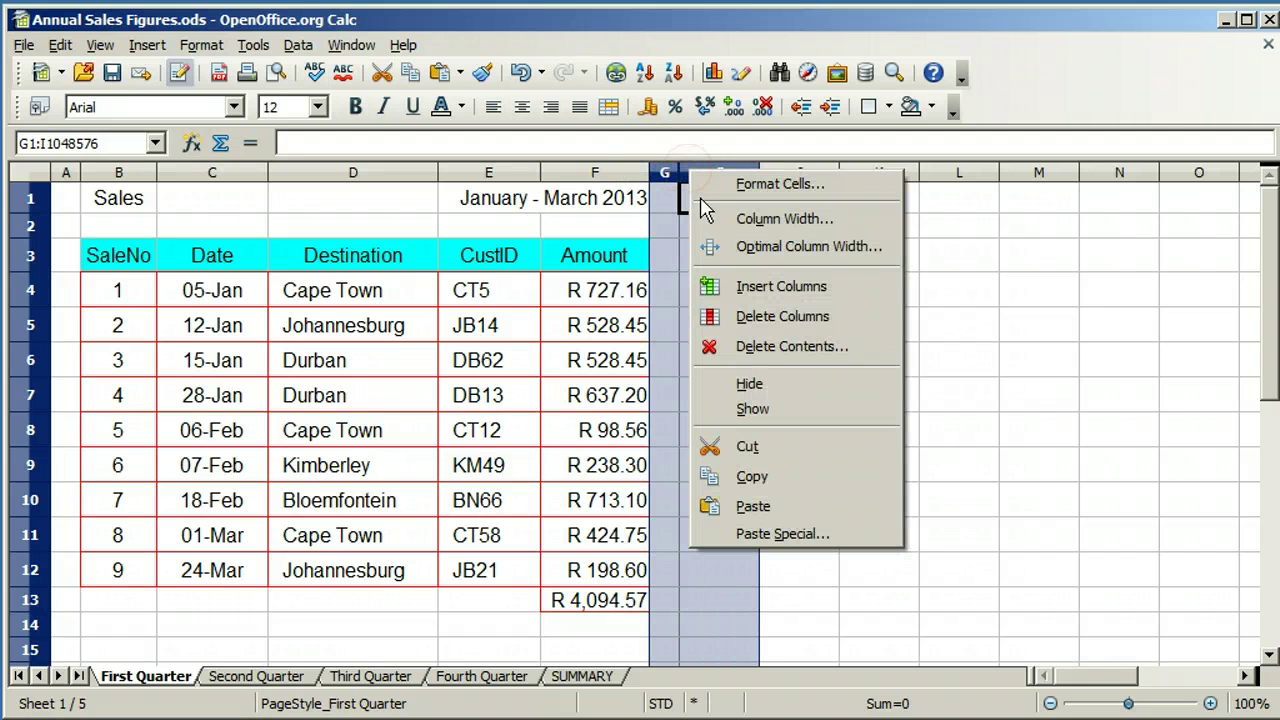
left_click(738, 410)
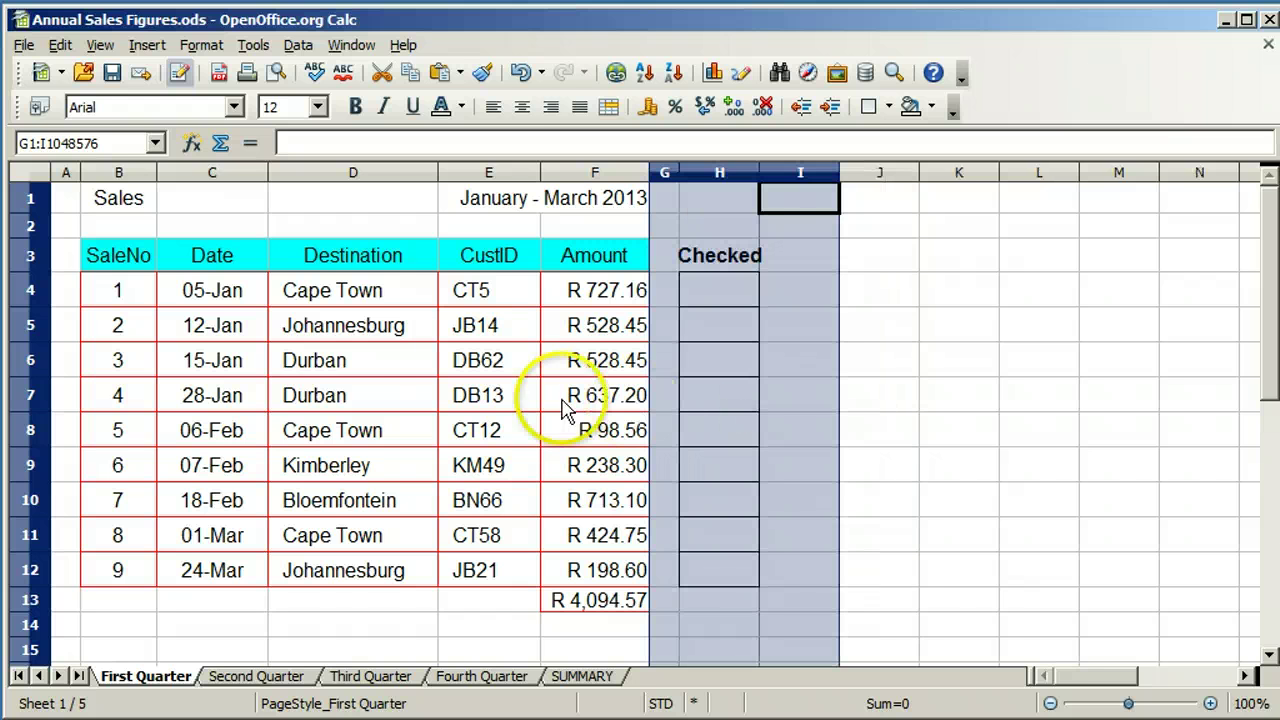
Insert a blank row above row 5 and fill it with a series continued from the first sales record, B4:F4
left_click(66, 290)
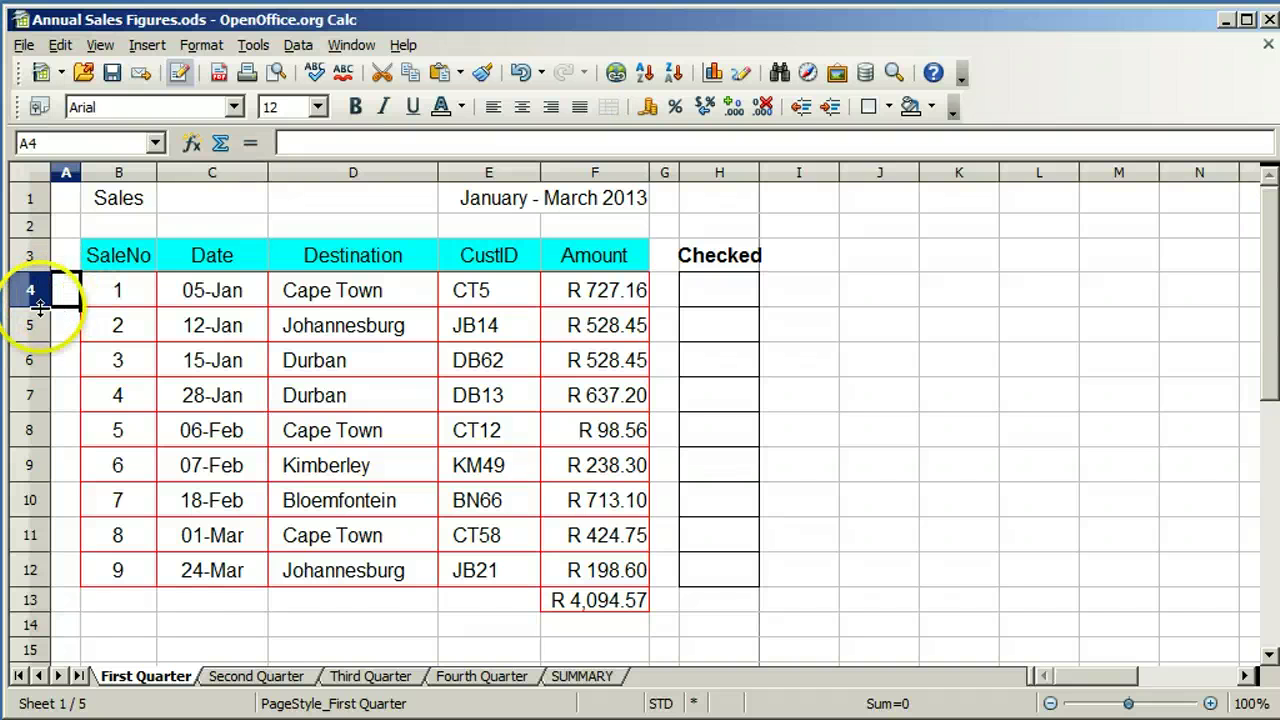
right_click(30, 336)
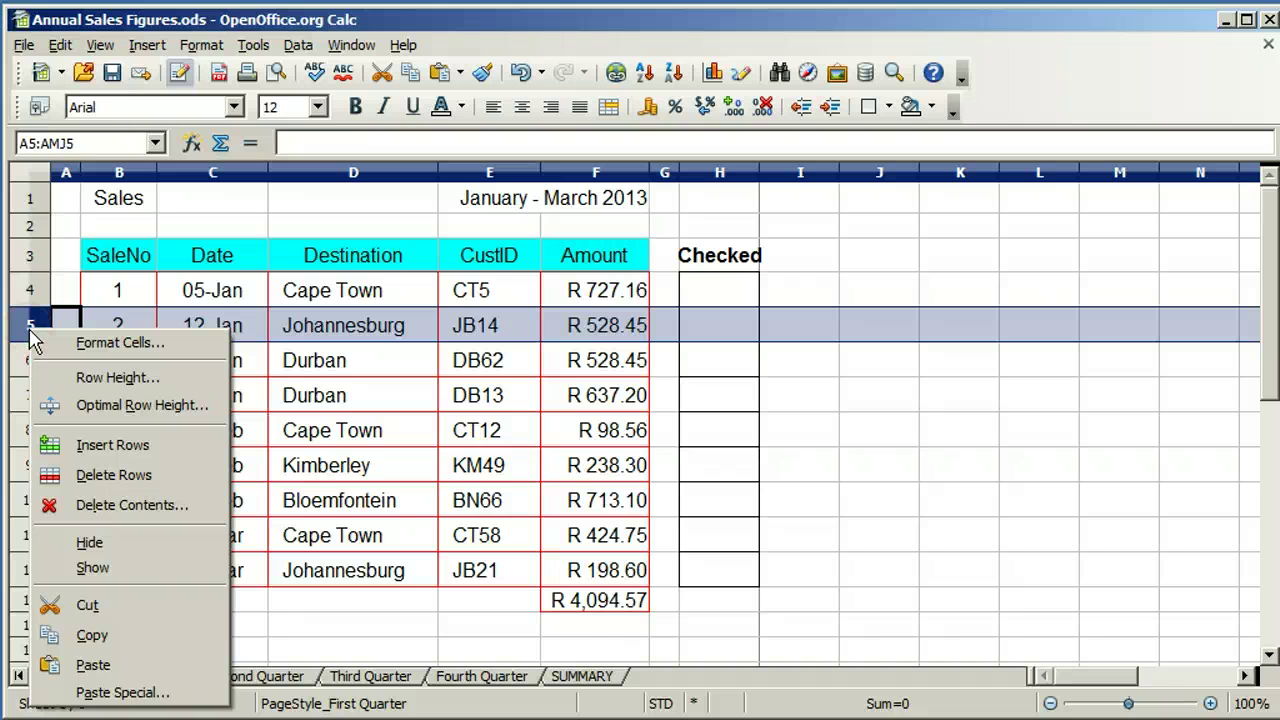
left_click(82, 445)
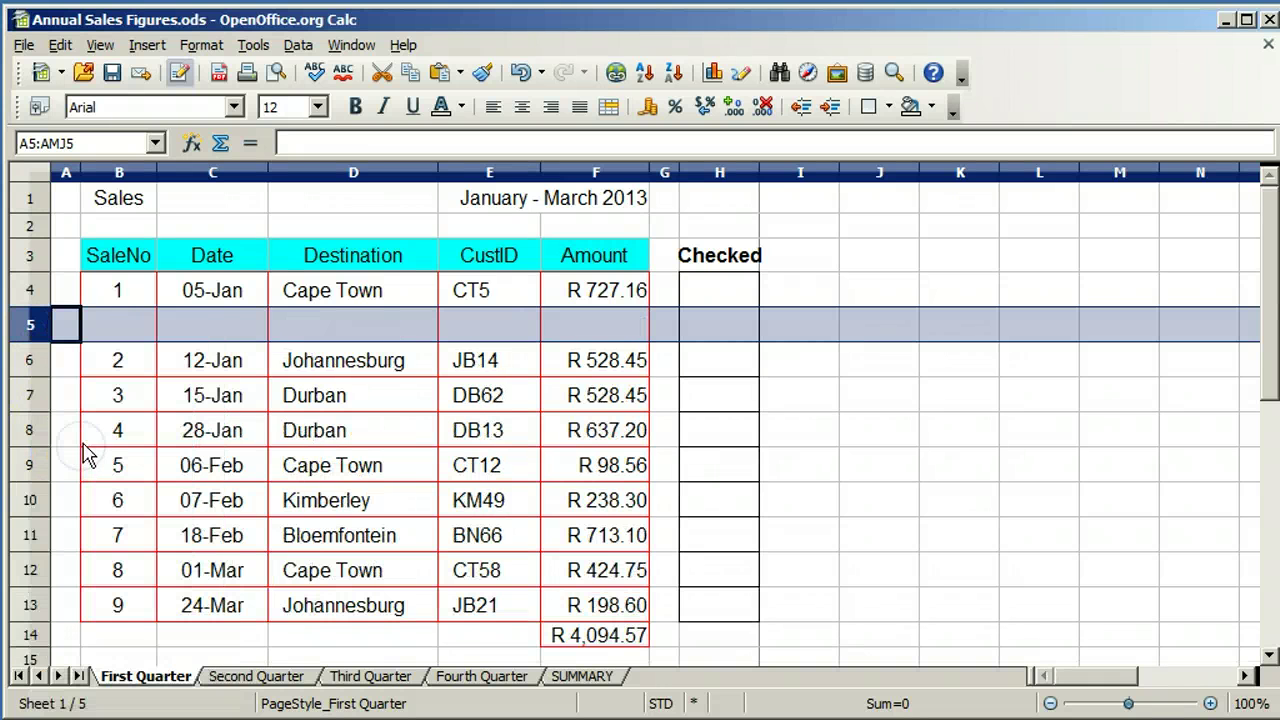
left_click(137, 300)
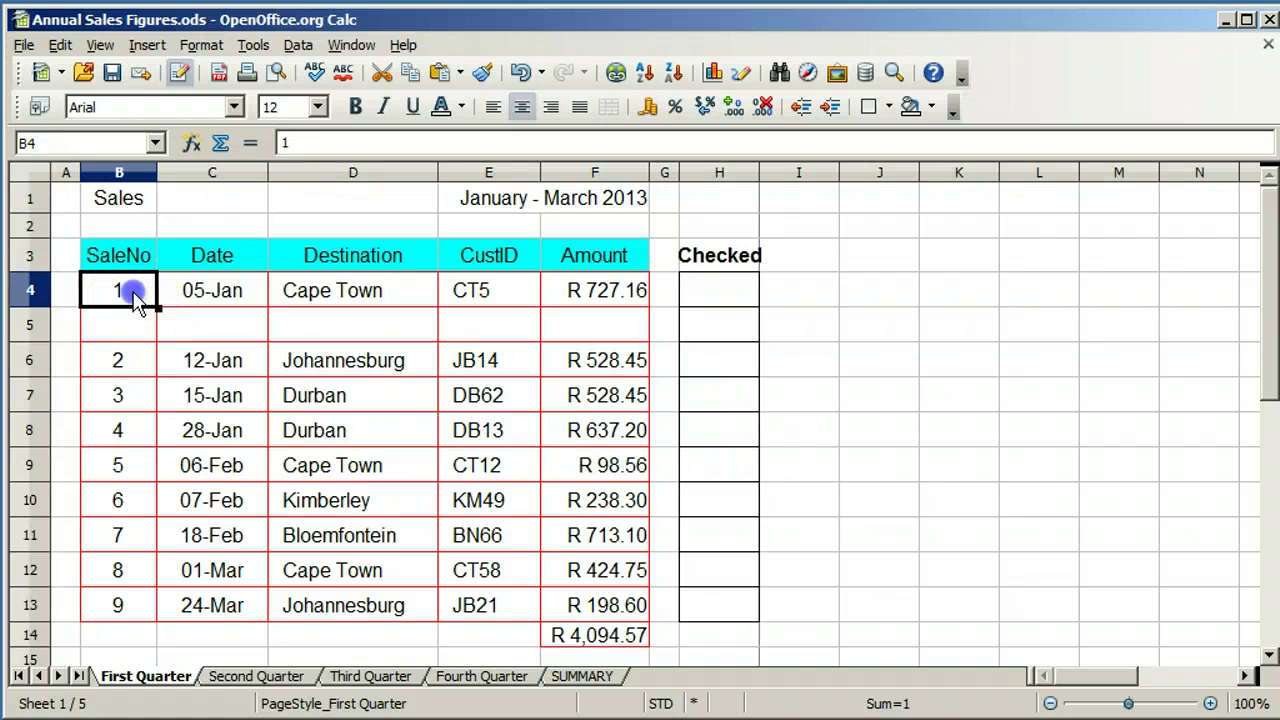
left_click_drag(137, 300, 651, 340)
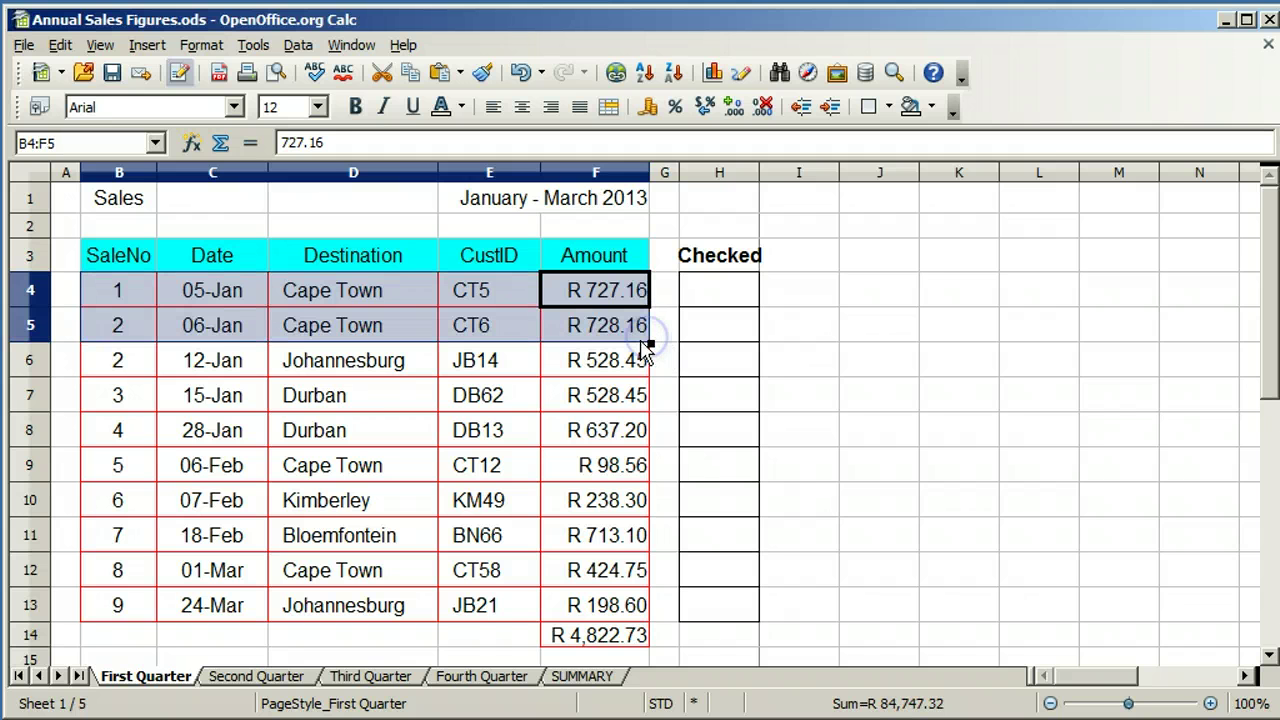
Delete the text, numbers, dates, formulas and comments in the inserted row 5, and remove the emptied row
left_click(27, 326)
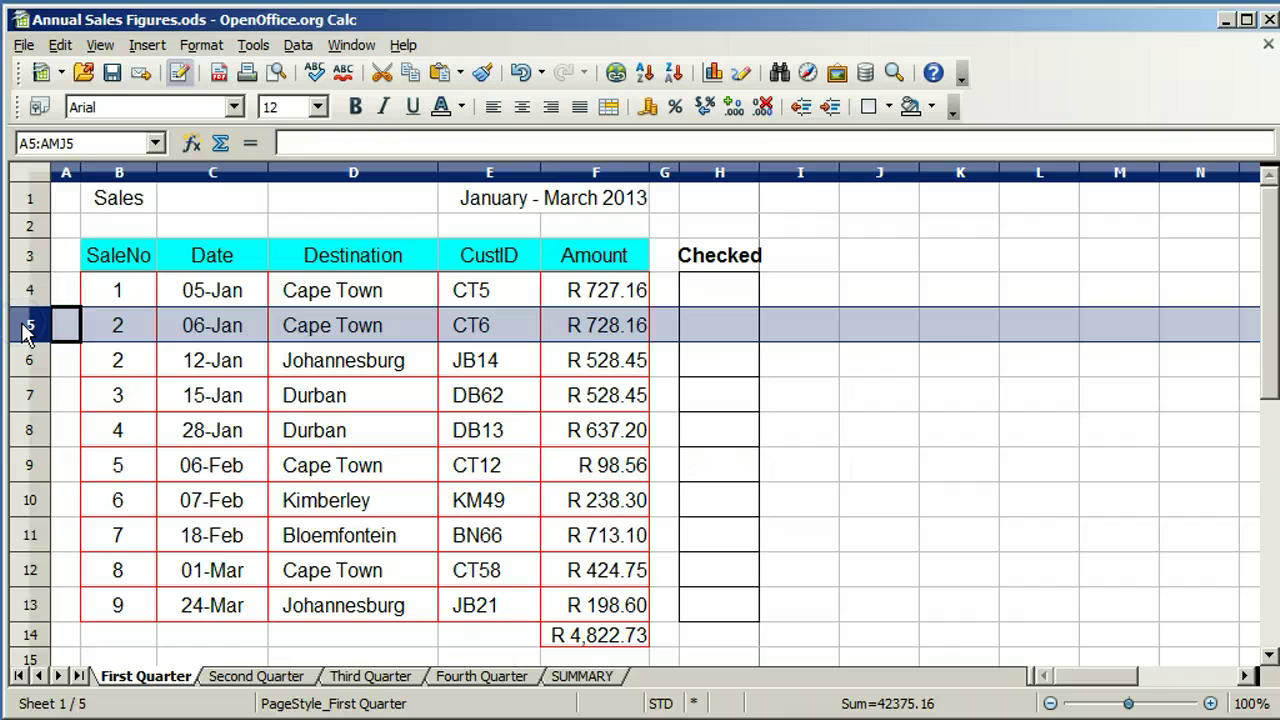
right_click(27, 328)
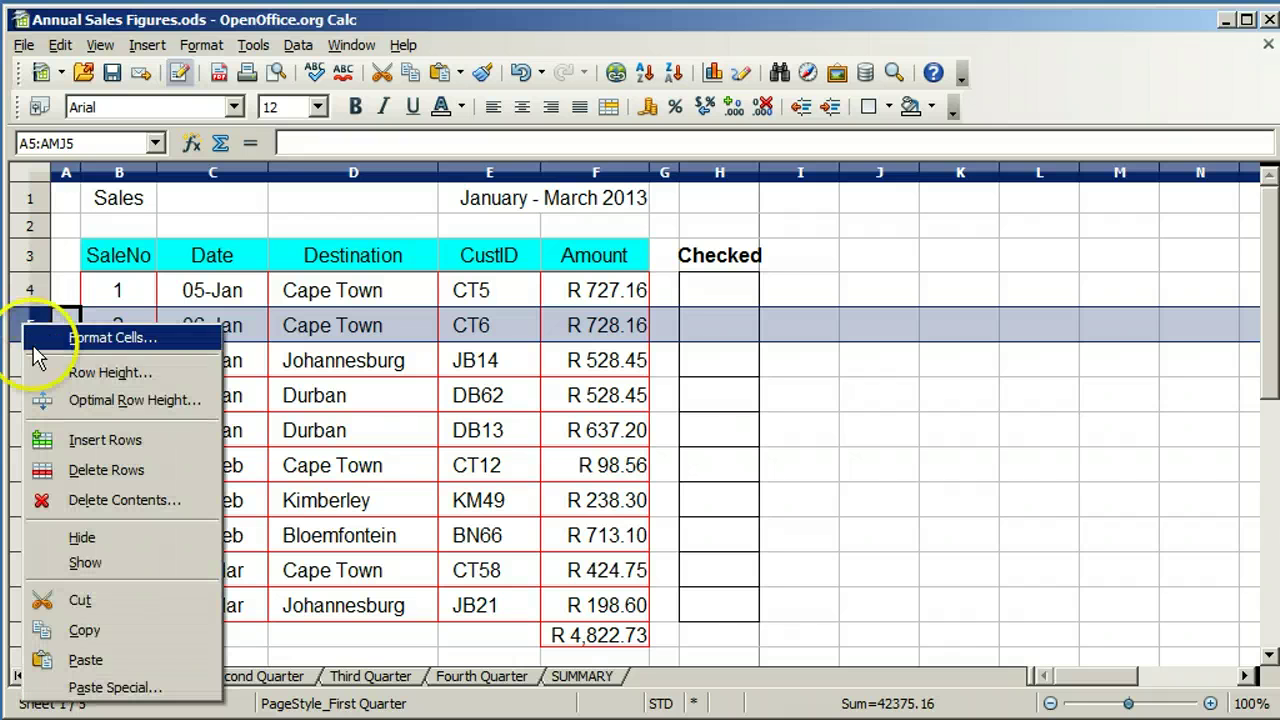
left_click(84, 499)
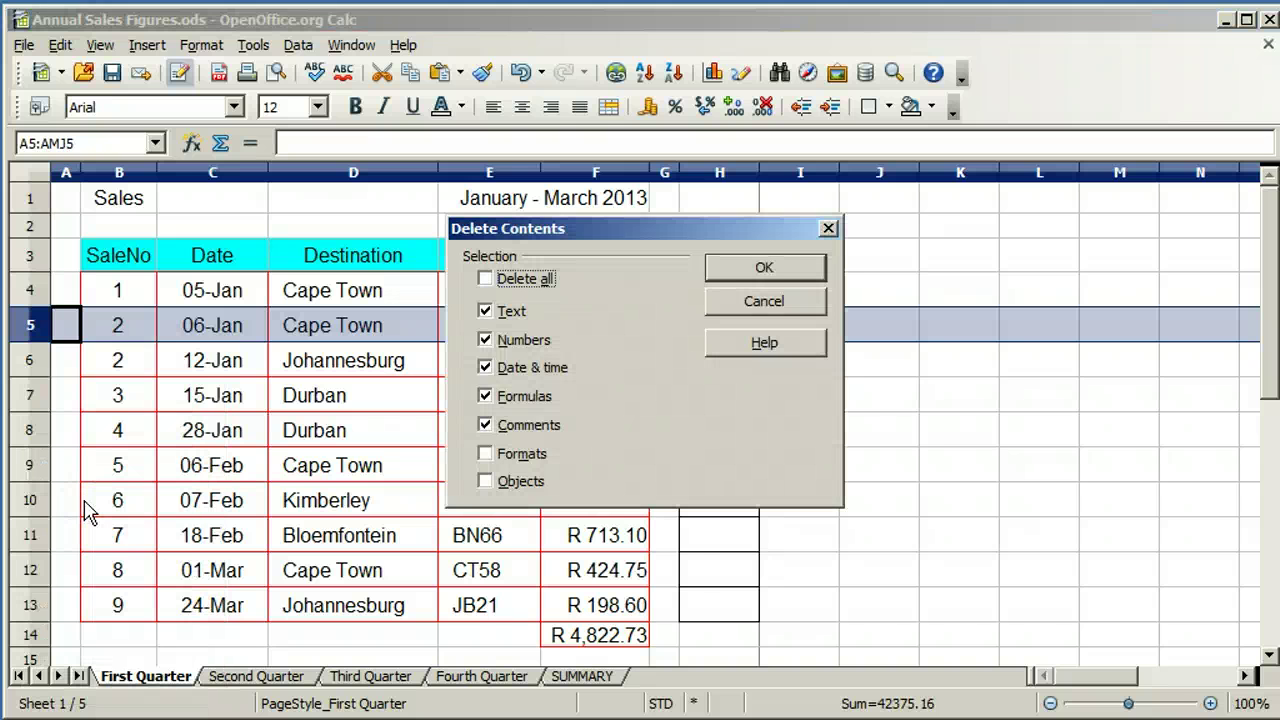
left_click(782, 273)
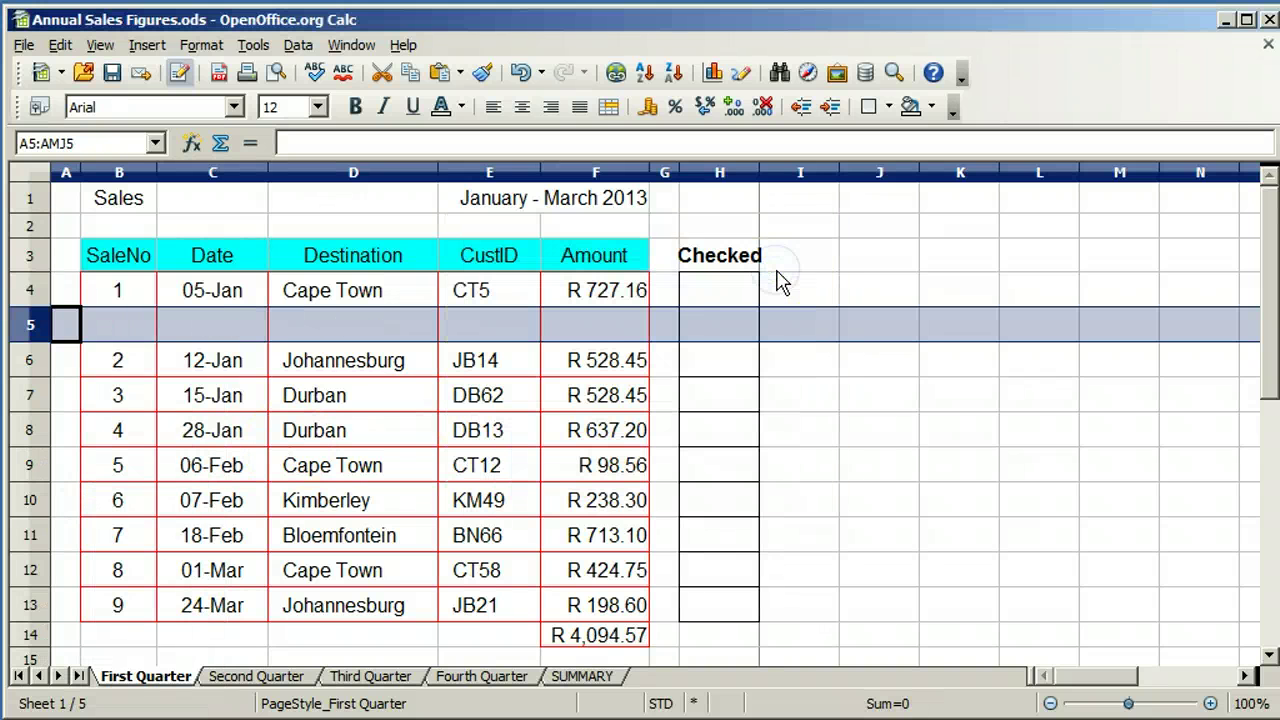
right_click(30, 330)
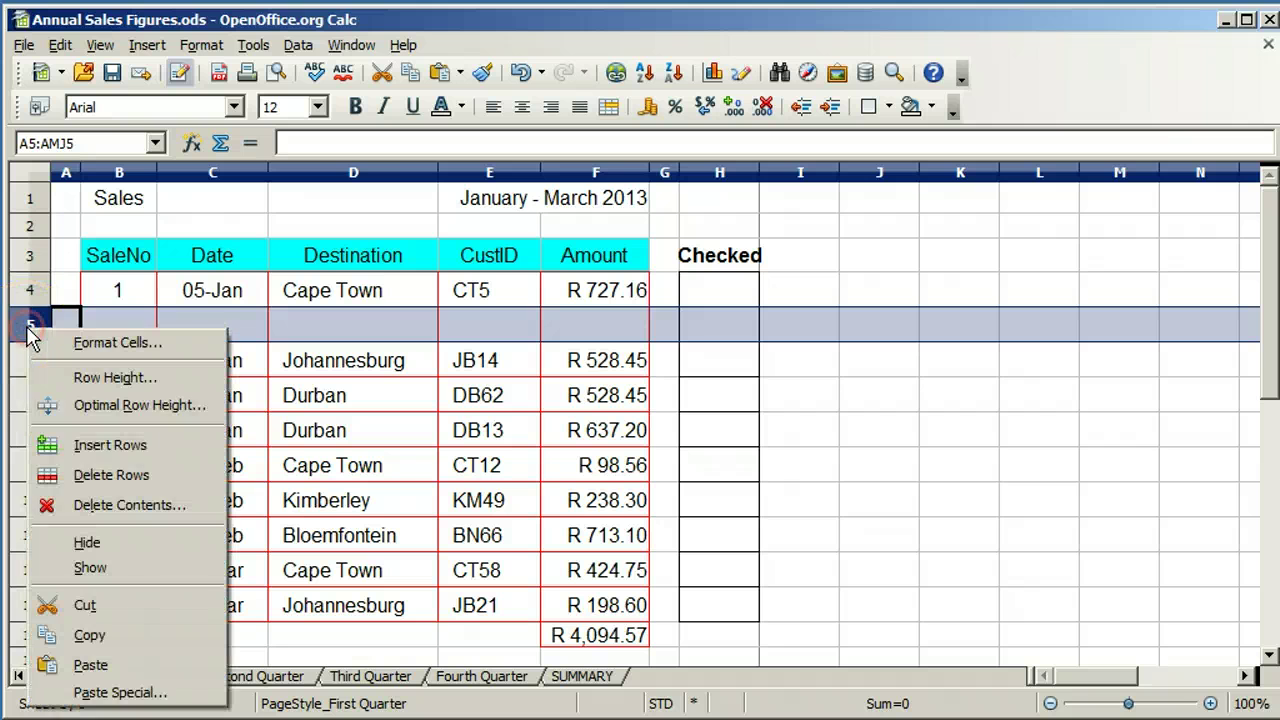
left_click(82, 474)
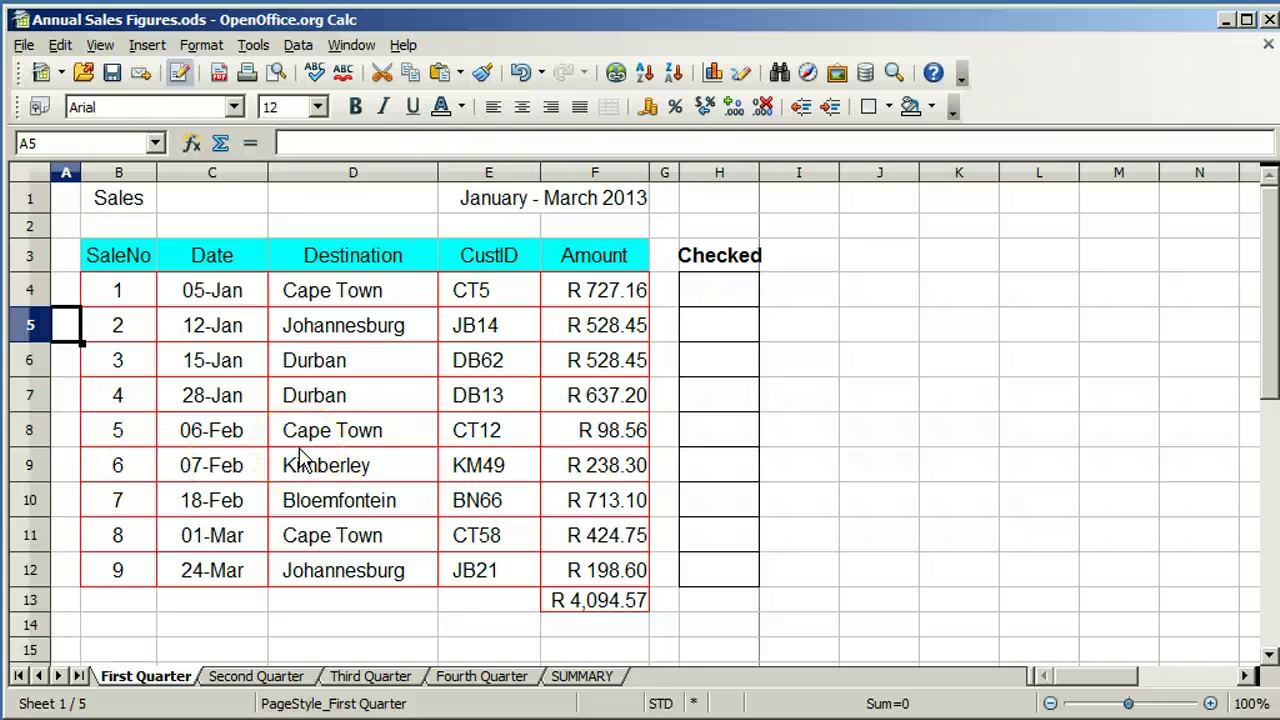
left_click(30, 325)
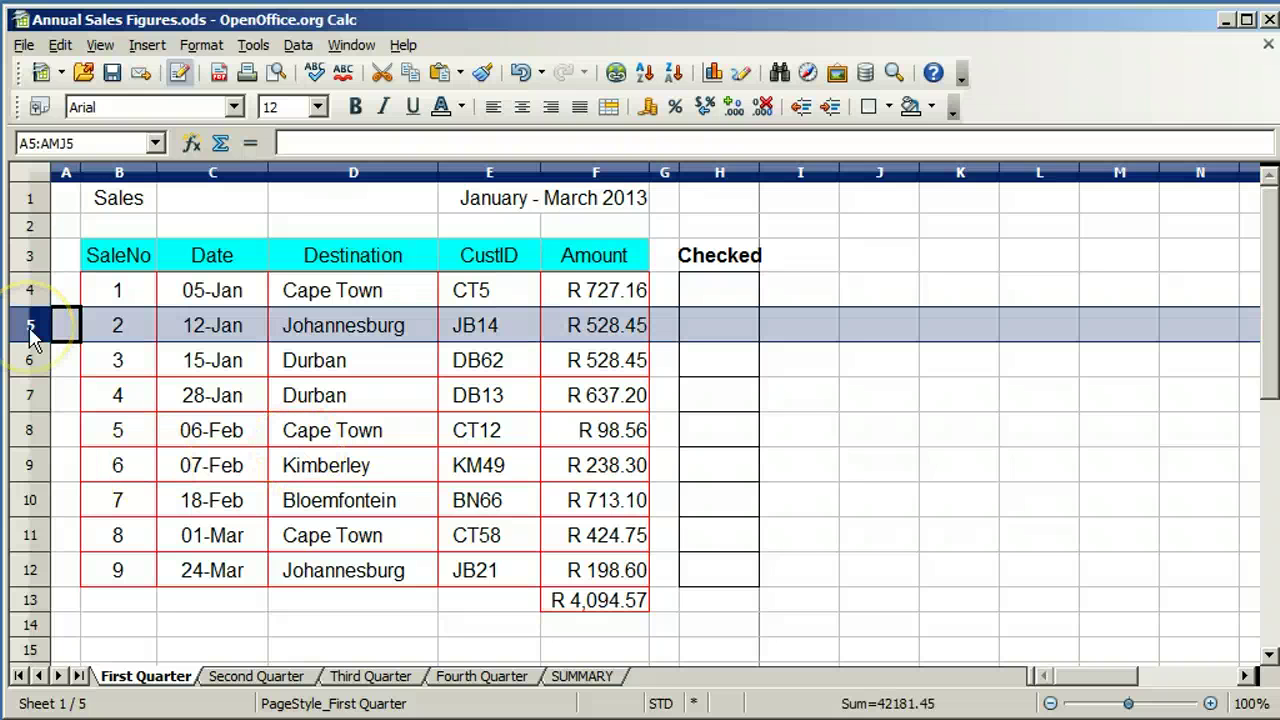
Set the sheet's page style to landscape orientation with a 1.00 pt black border on all four sides
left_click(145, 298)
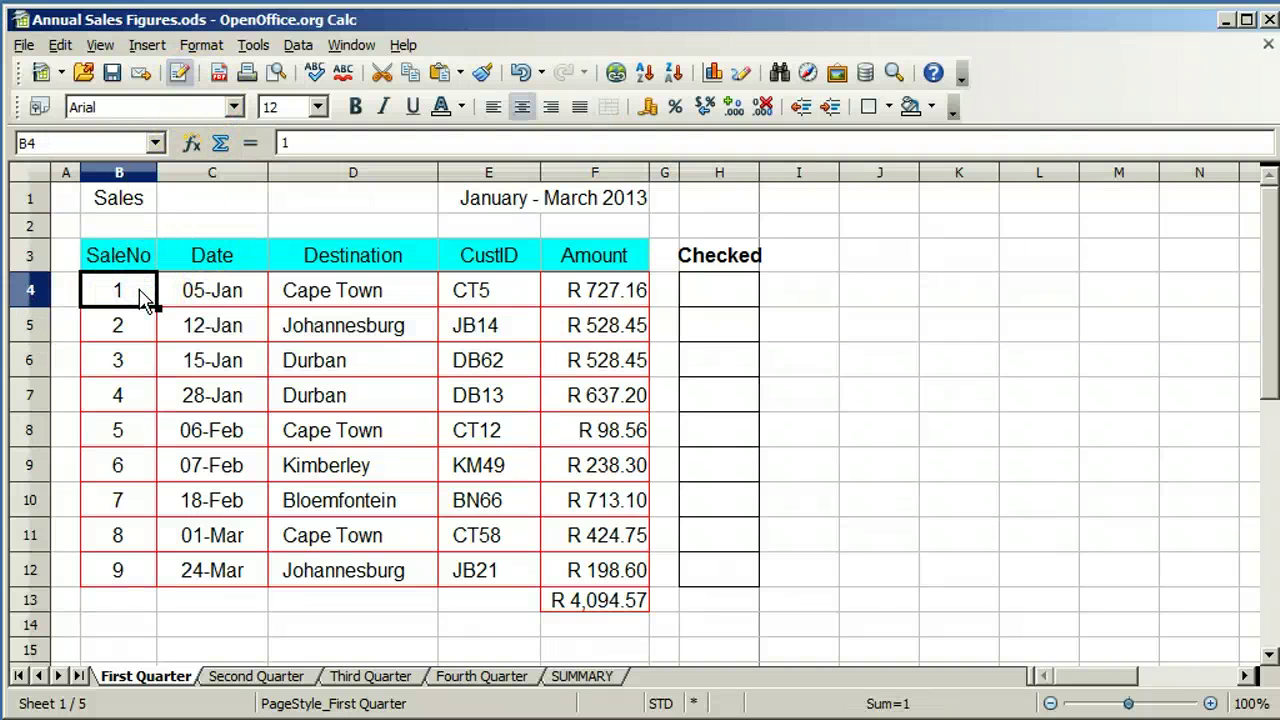
left_click(200, 45)
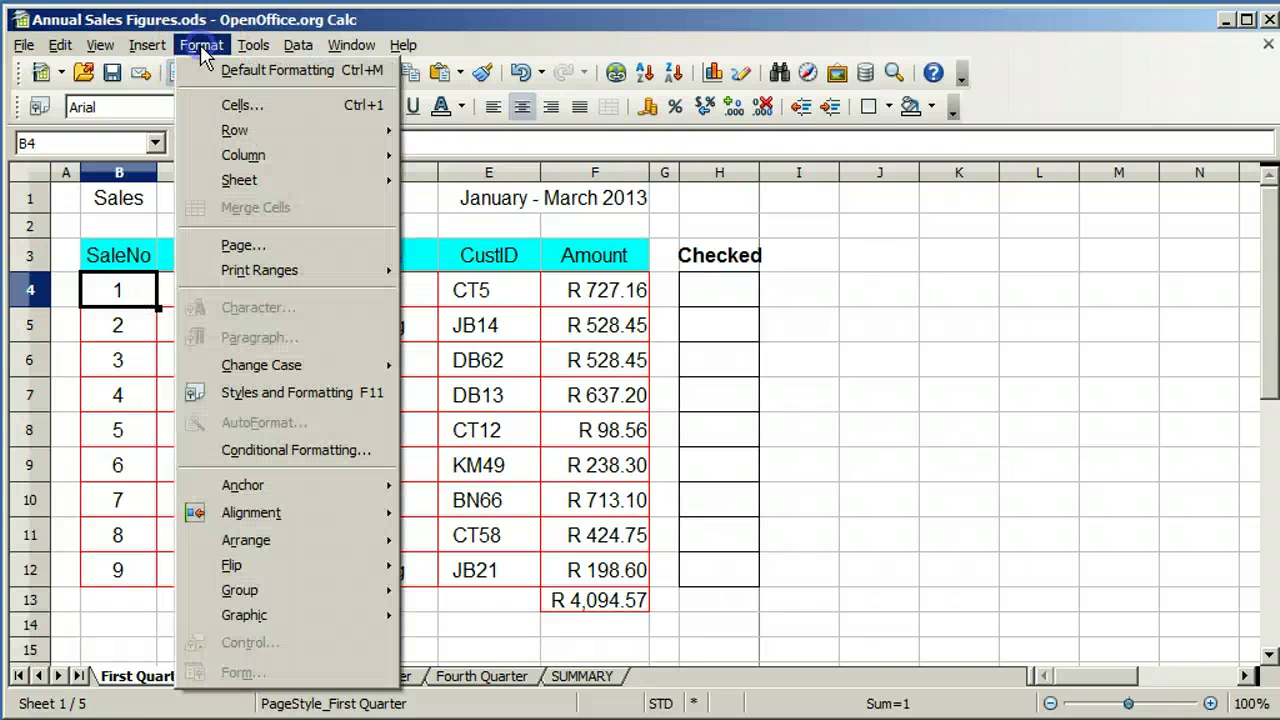
left_click(218, 250)
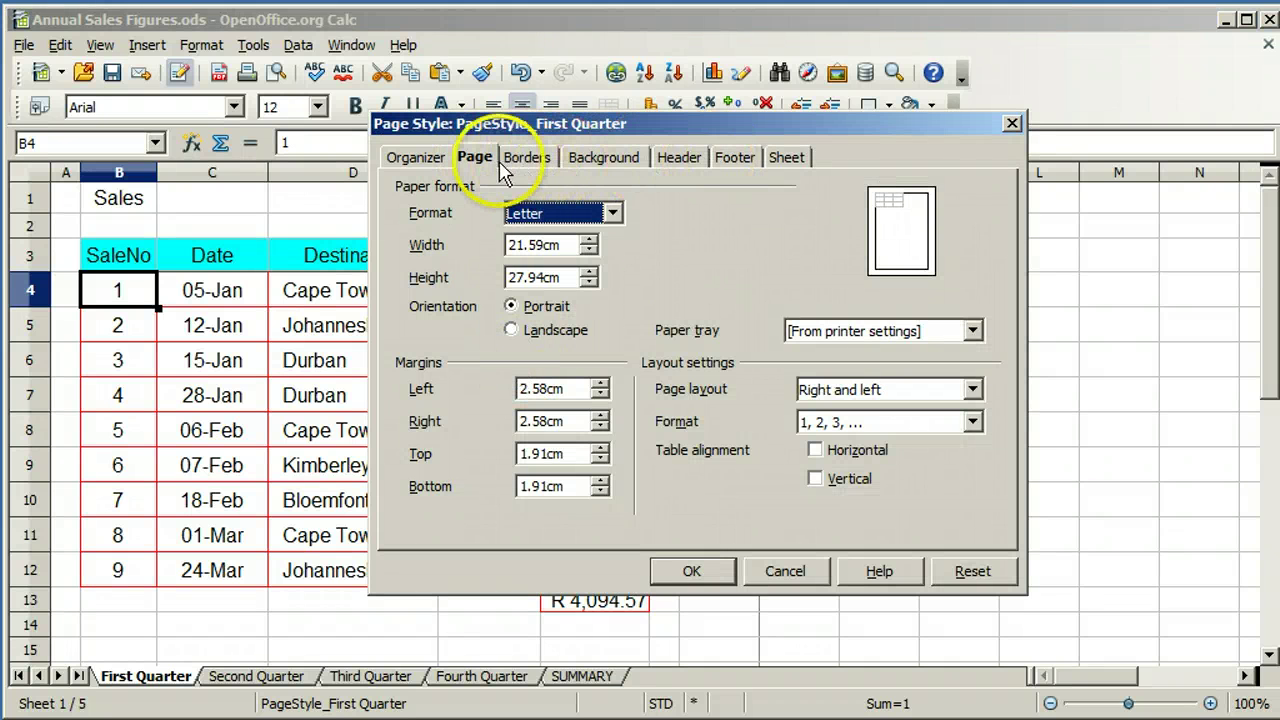
left_click(512, 331)
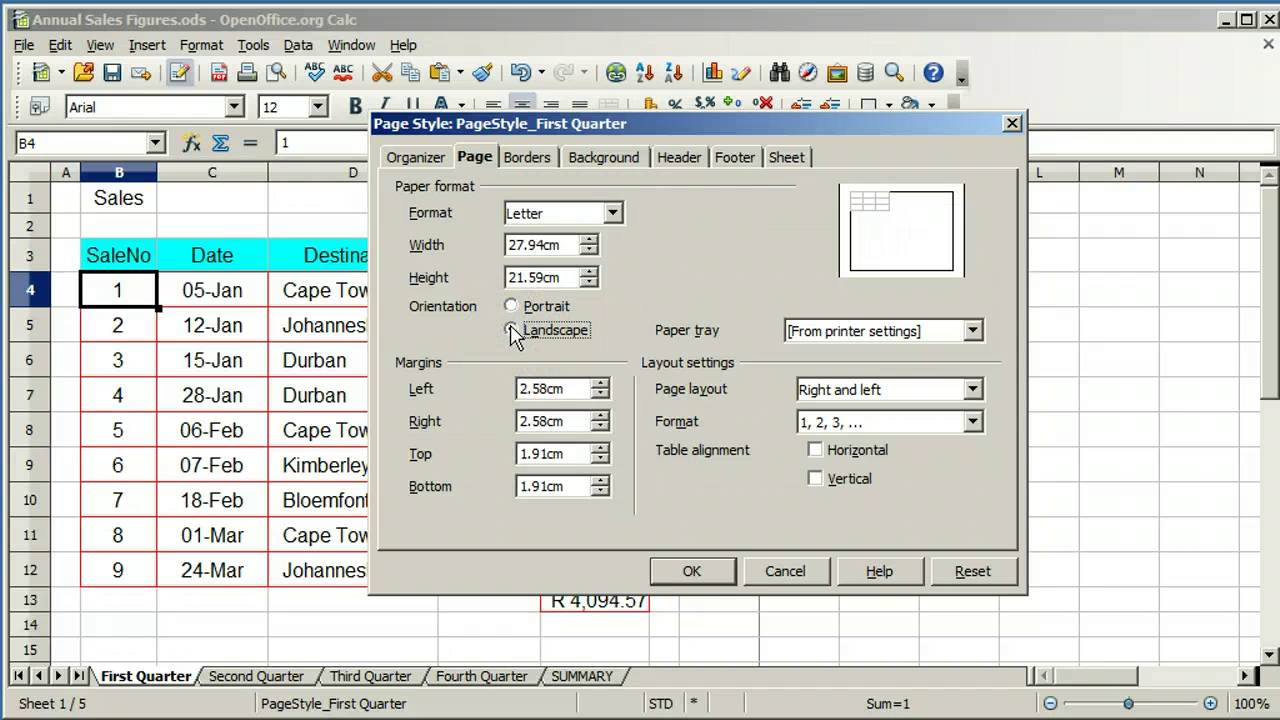
left_click(534, 160)
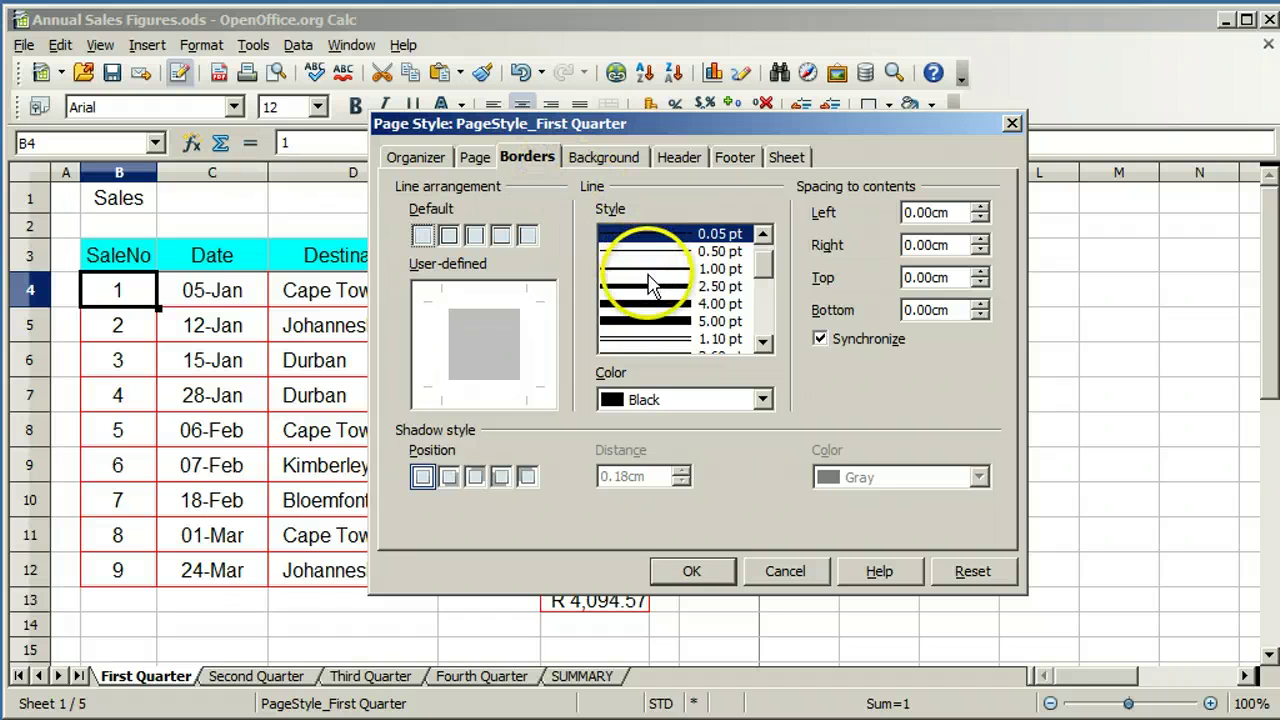
left_click(650, 270)
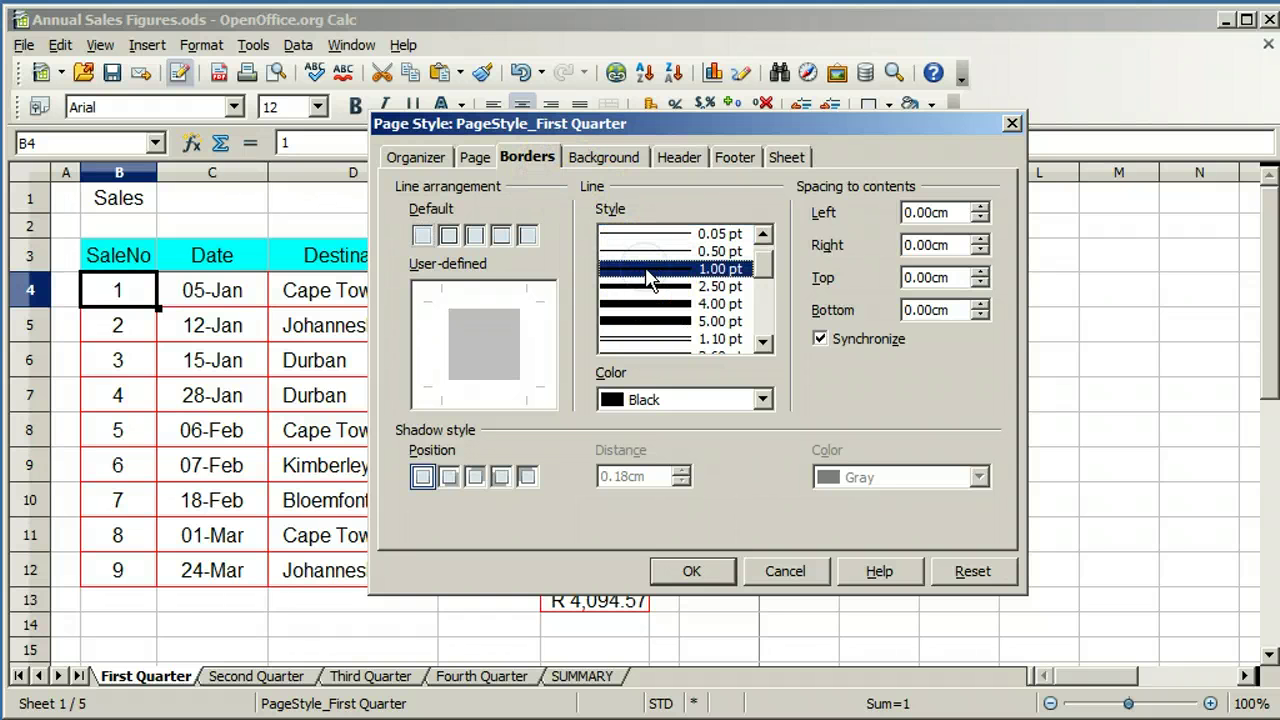
left_click(450, 237)
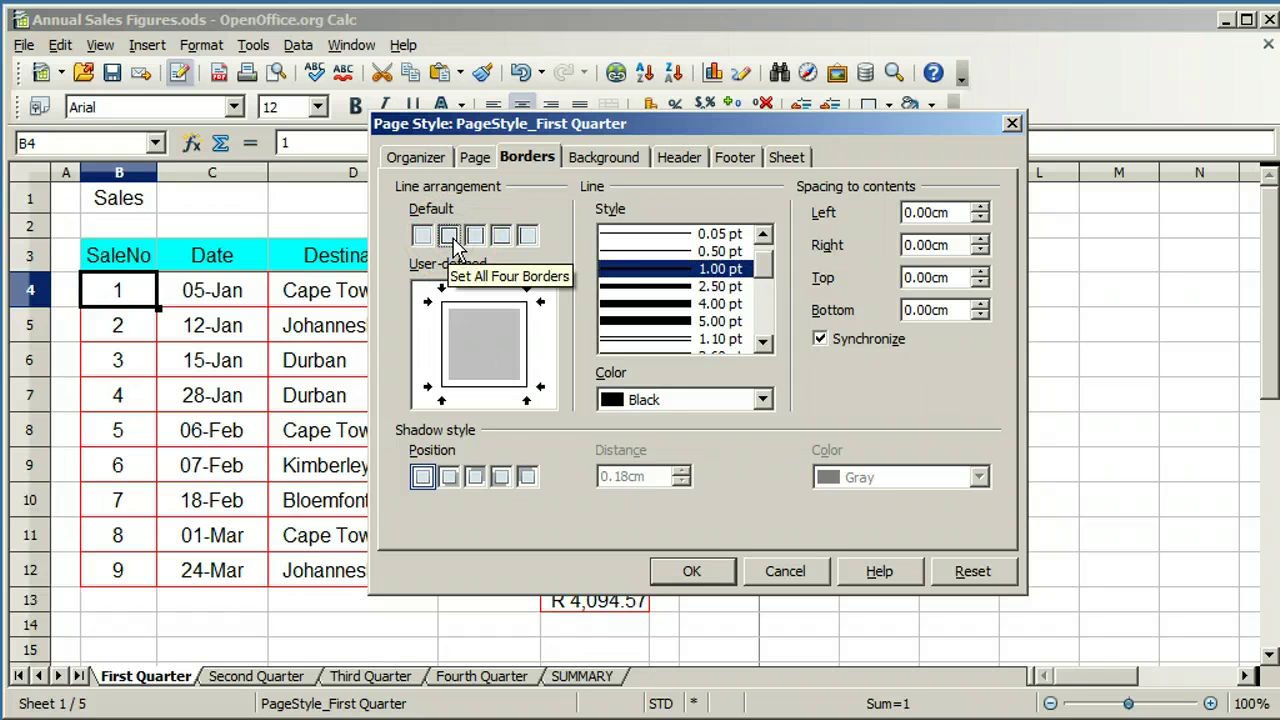
Turn on the page header and insert the sheet name field in its right area
left_click(680, 160)
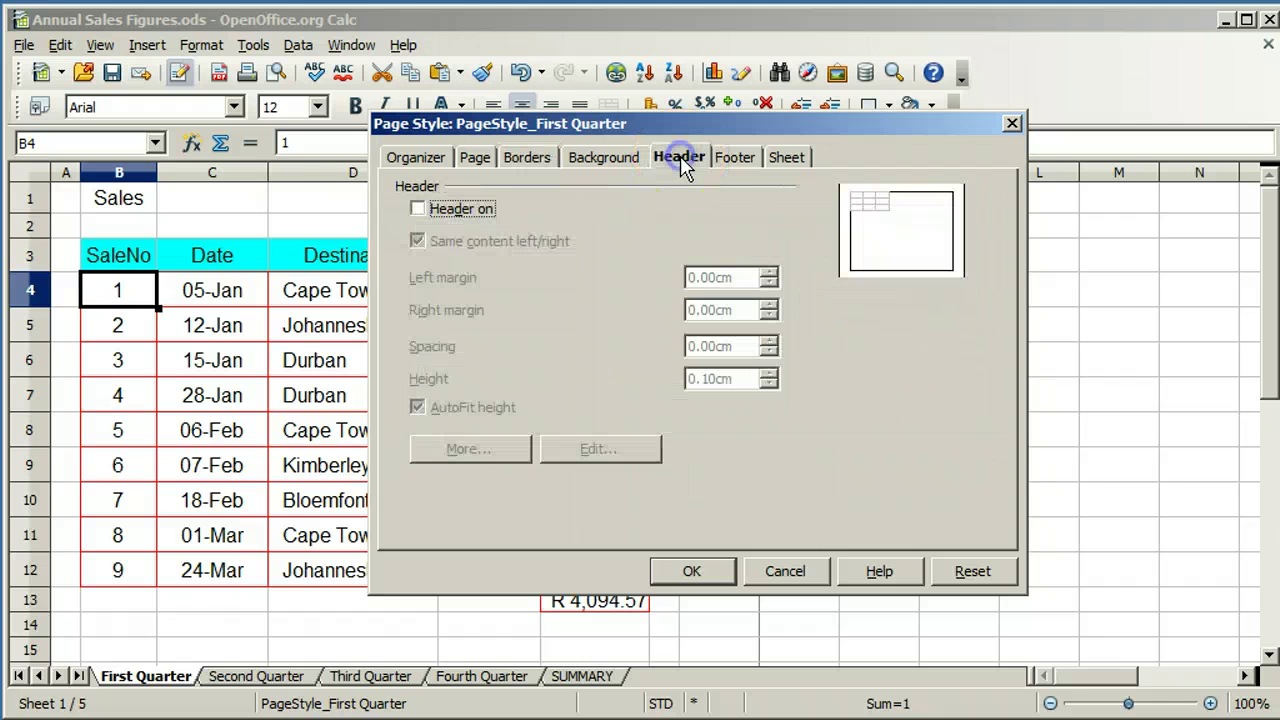
left_click(418, 210)
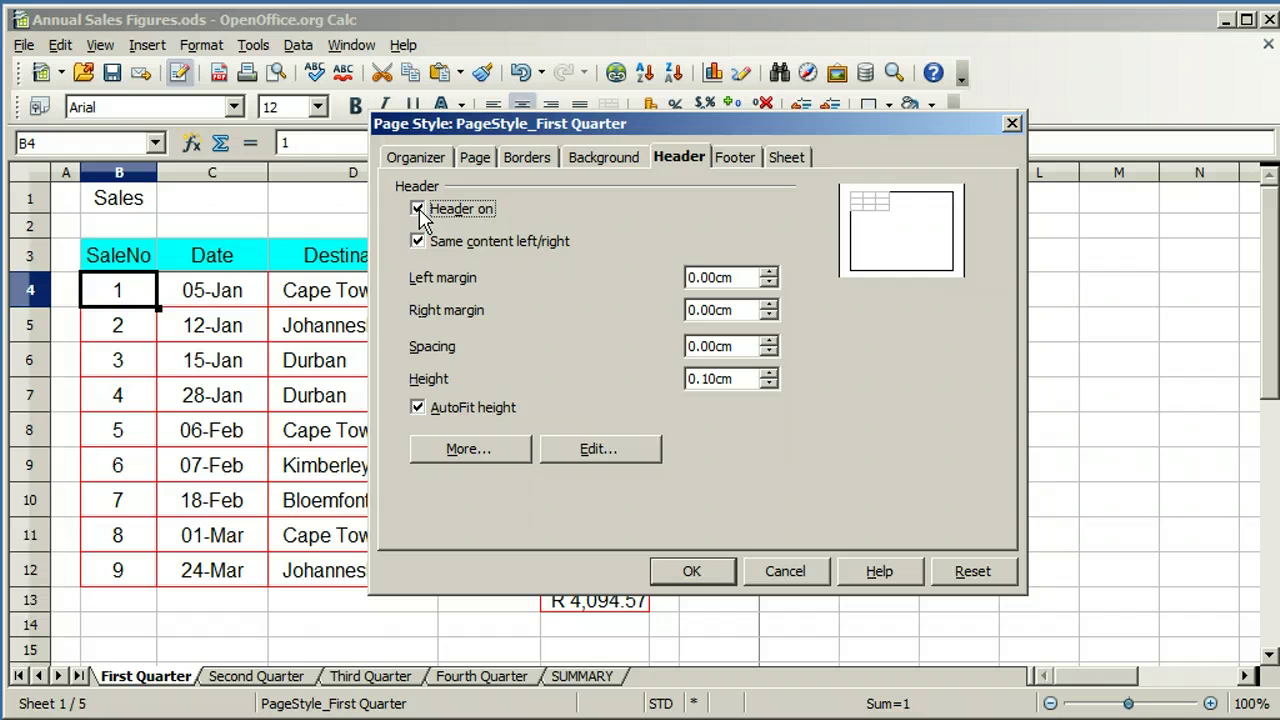
left_click(597, 452)
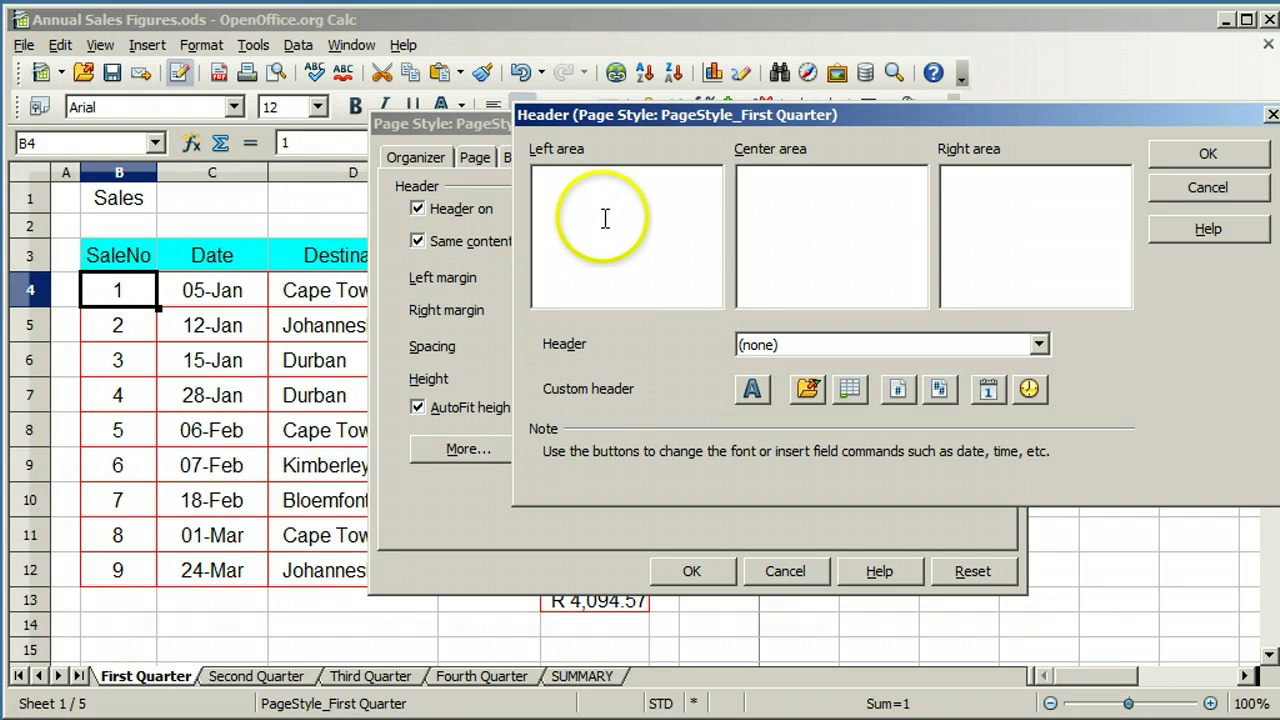
left_click(994, 210)
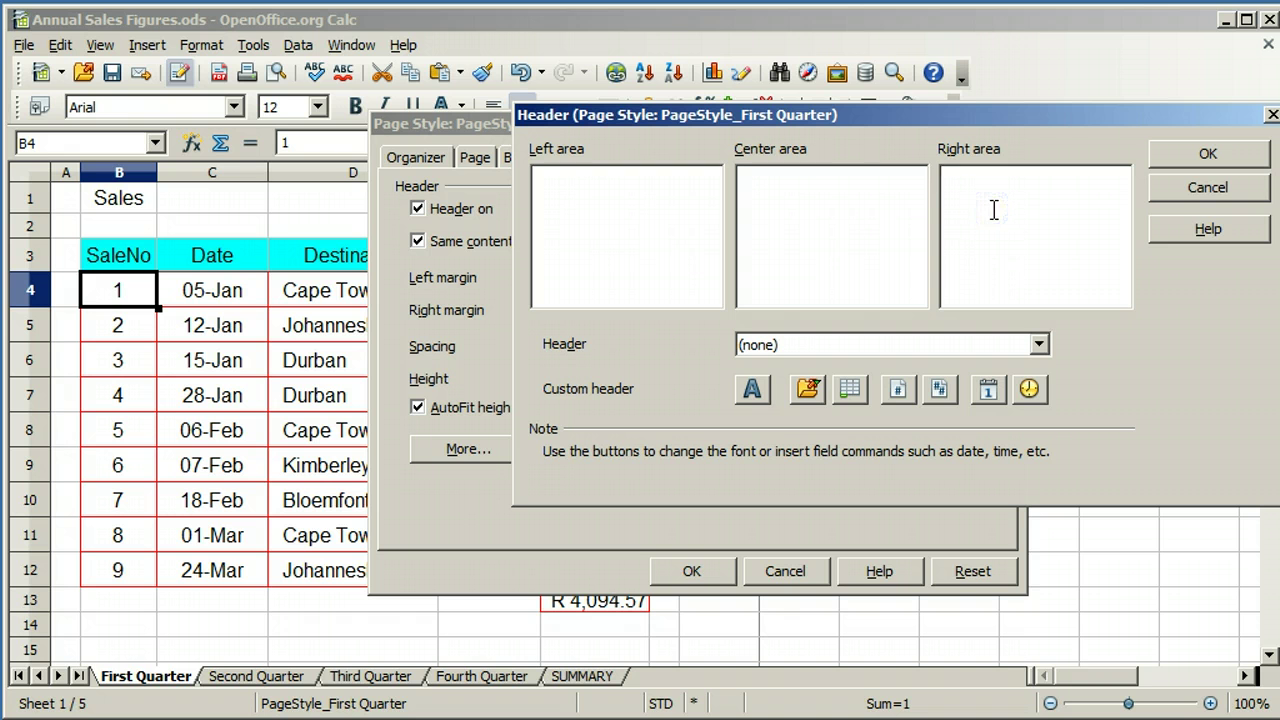
left_click(848, 390)
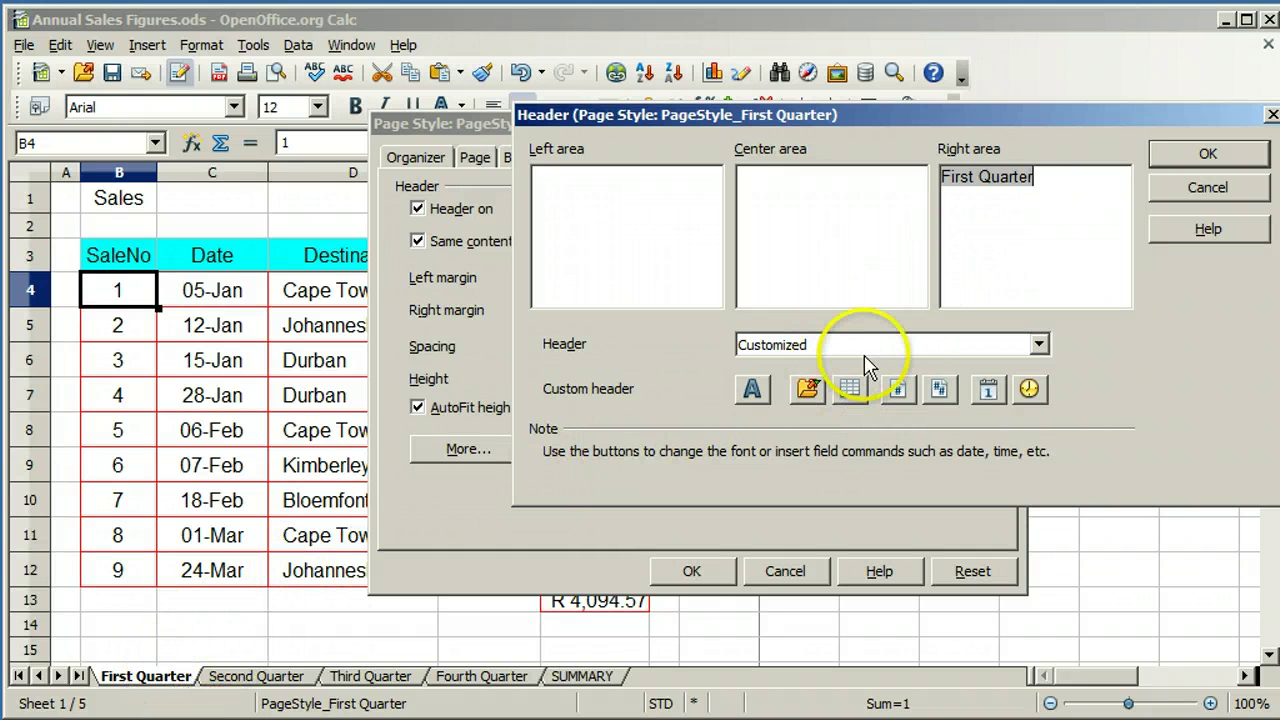
left_click(1172, 165)
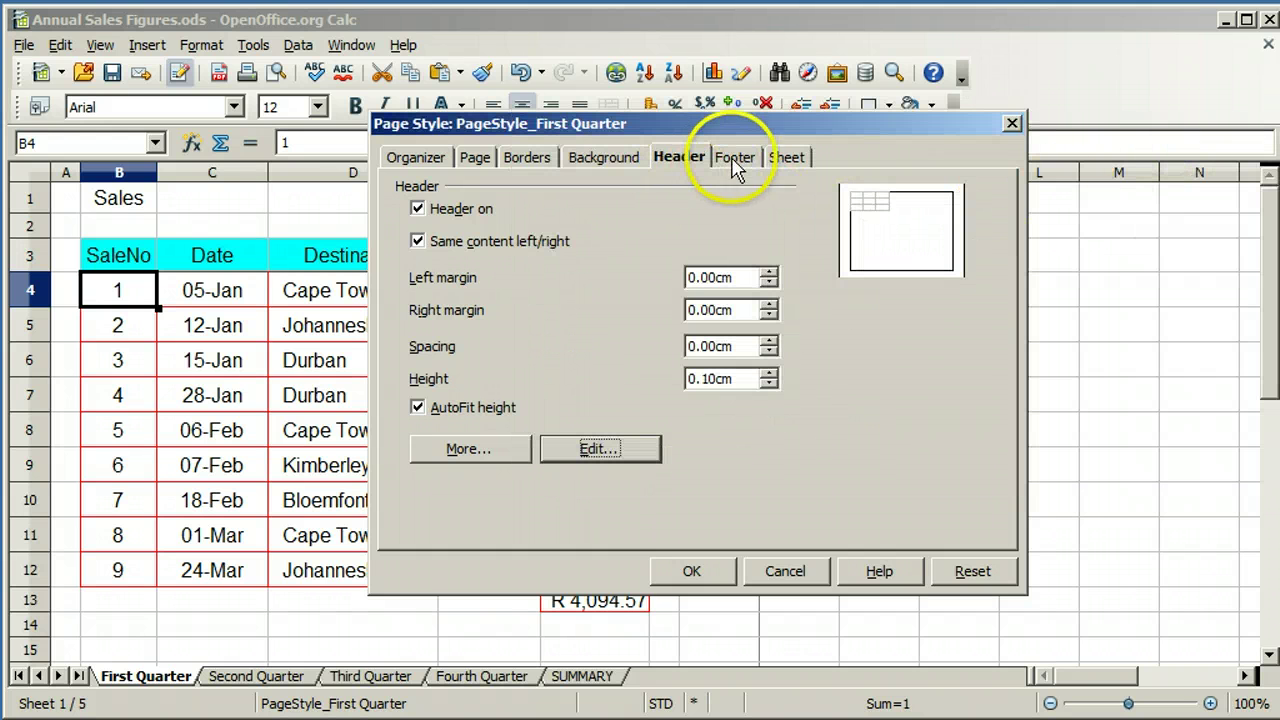
Turn on the page footer, insert the page number field in its center area, and apply the page style
left_click(735, 160)
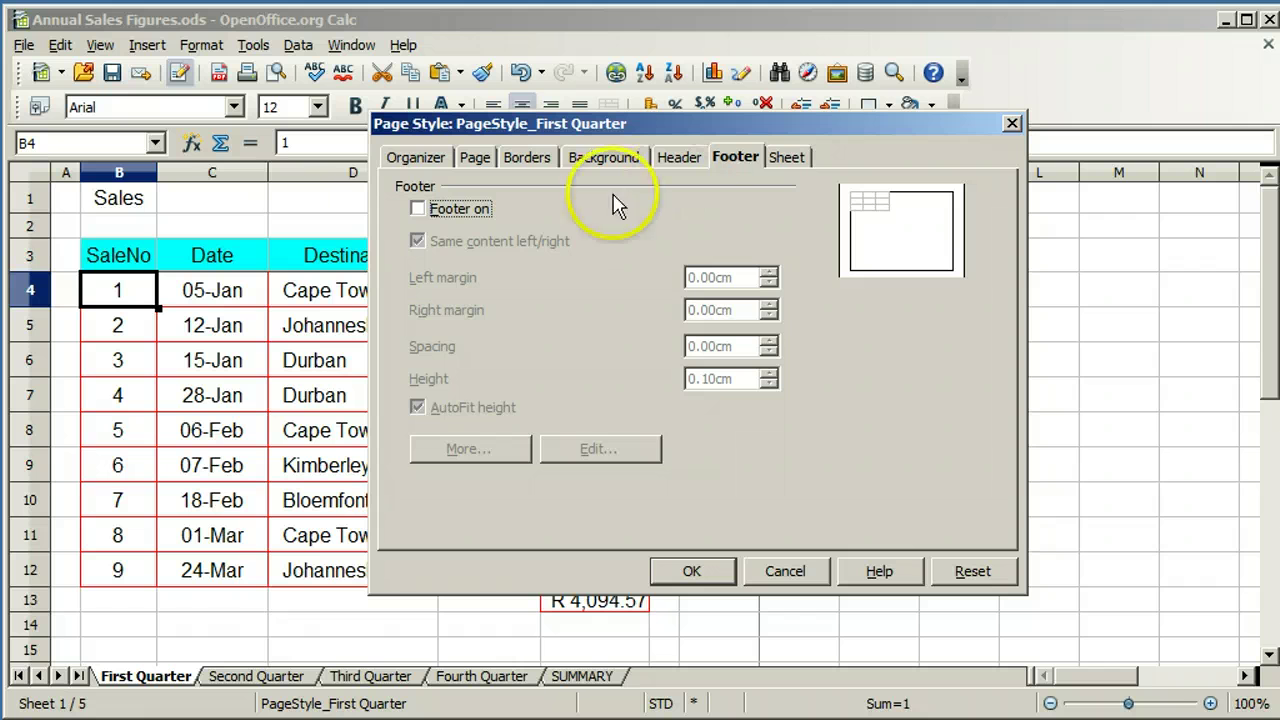
left_click(418, 210)
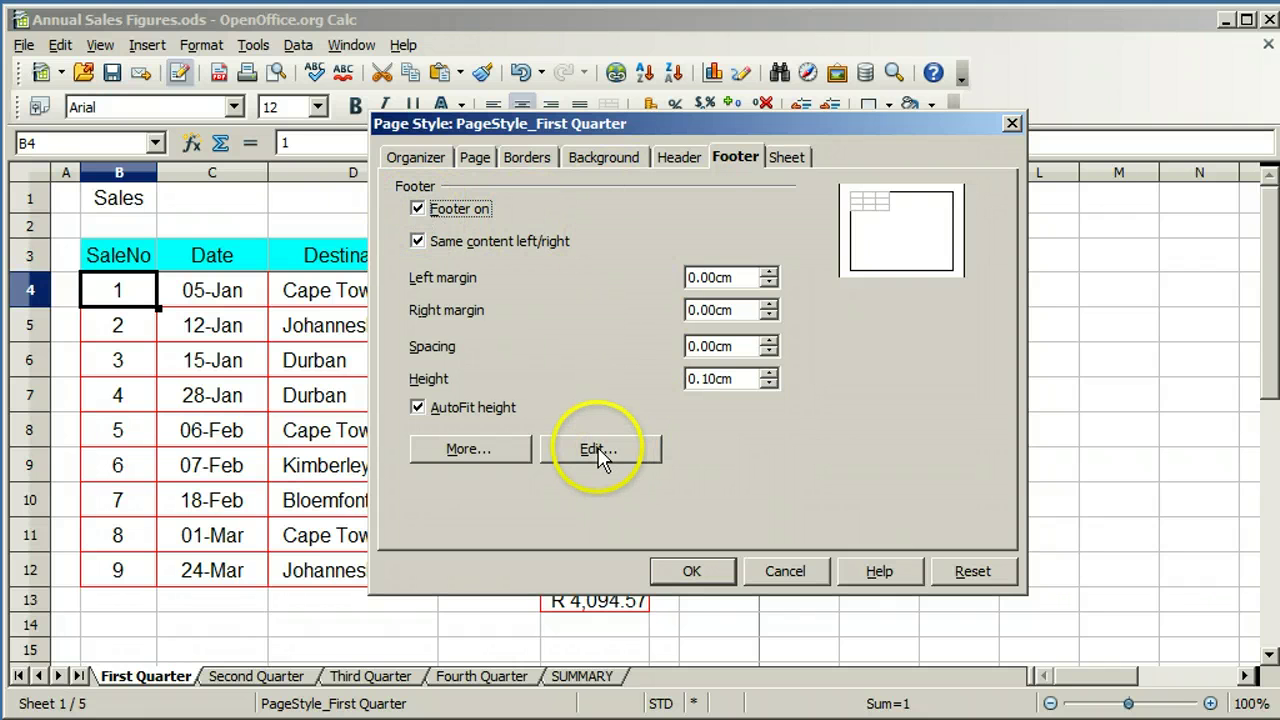
left_click(600, 455)
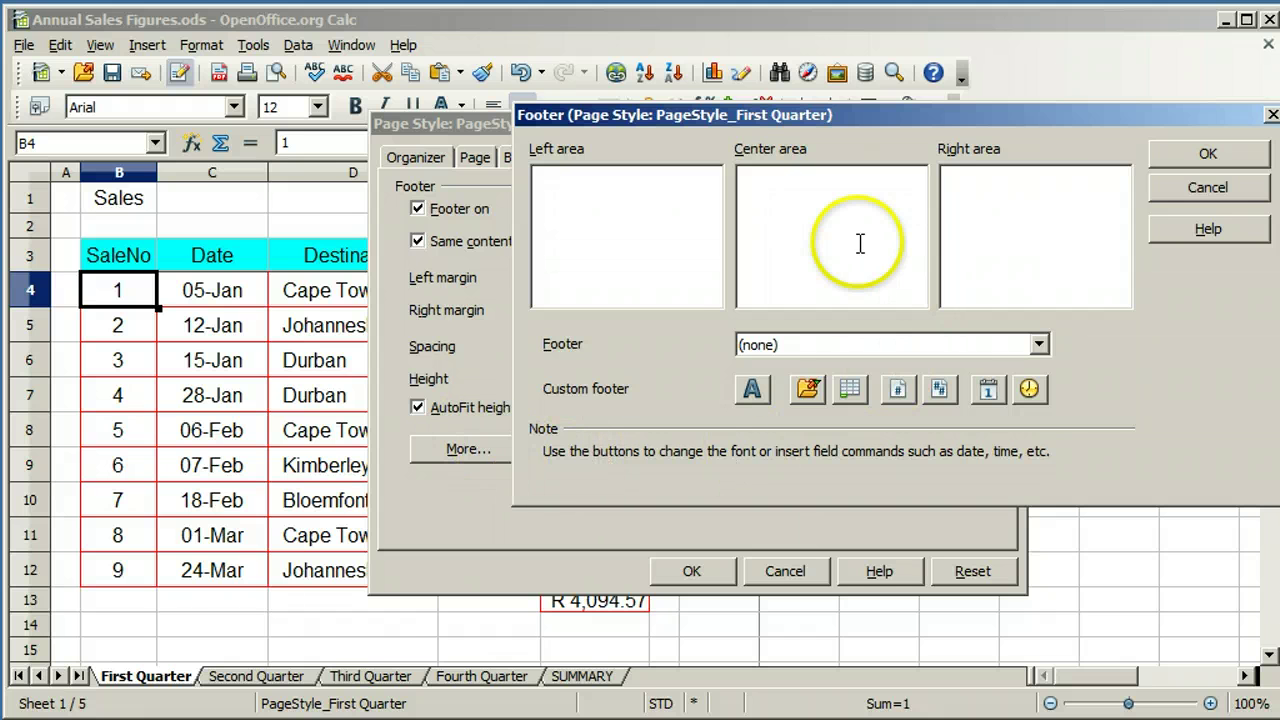
left_click(815, 217)
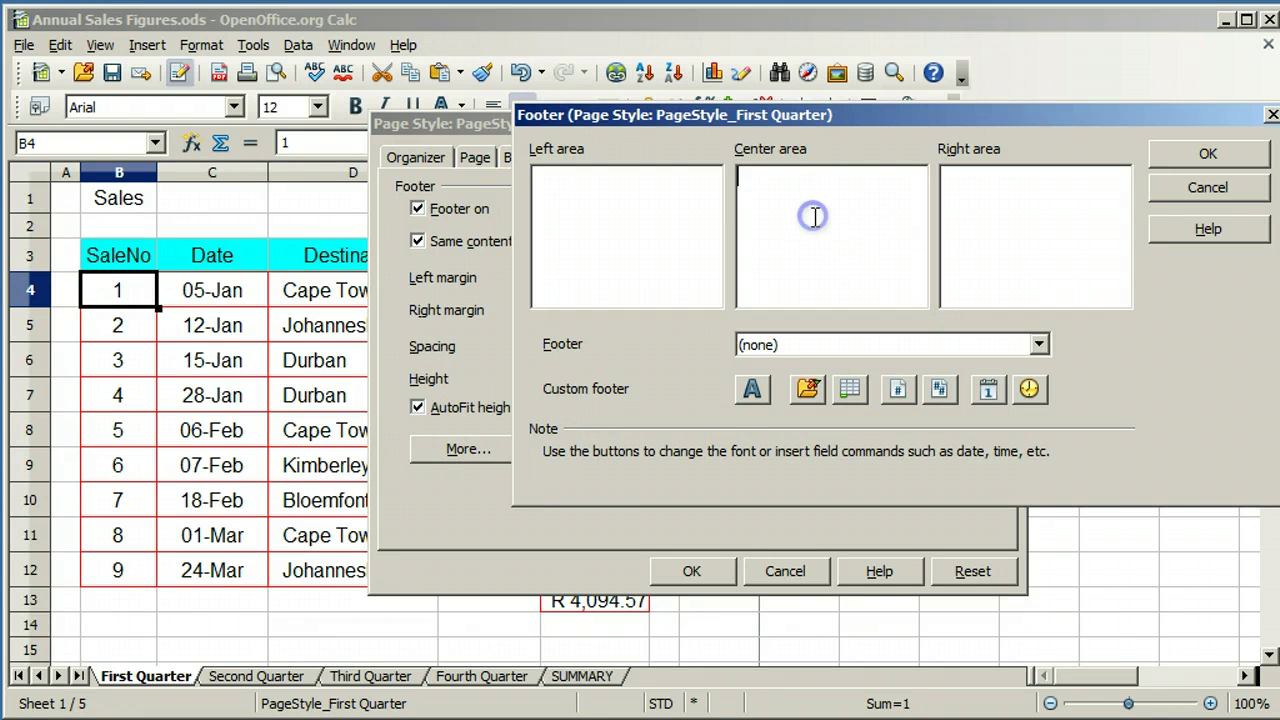
left_click(897, 391)
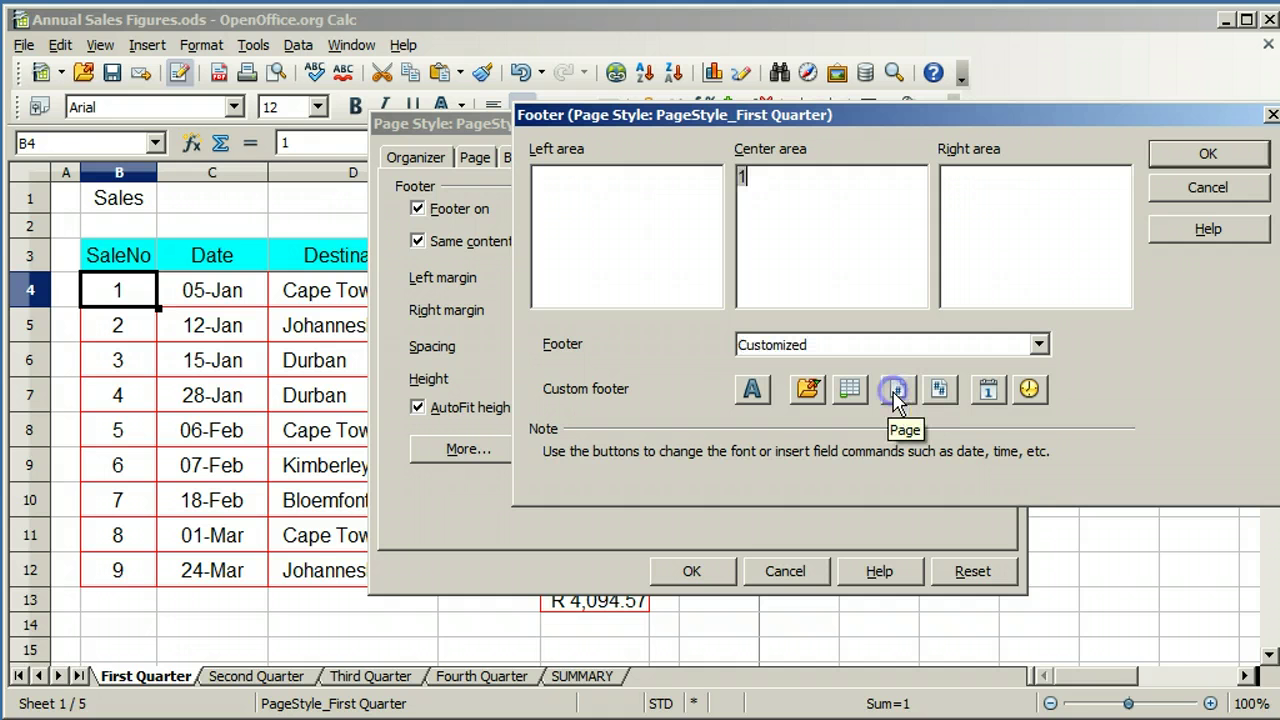
left_click(1205, 155)
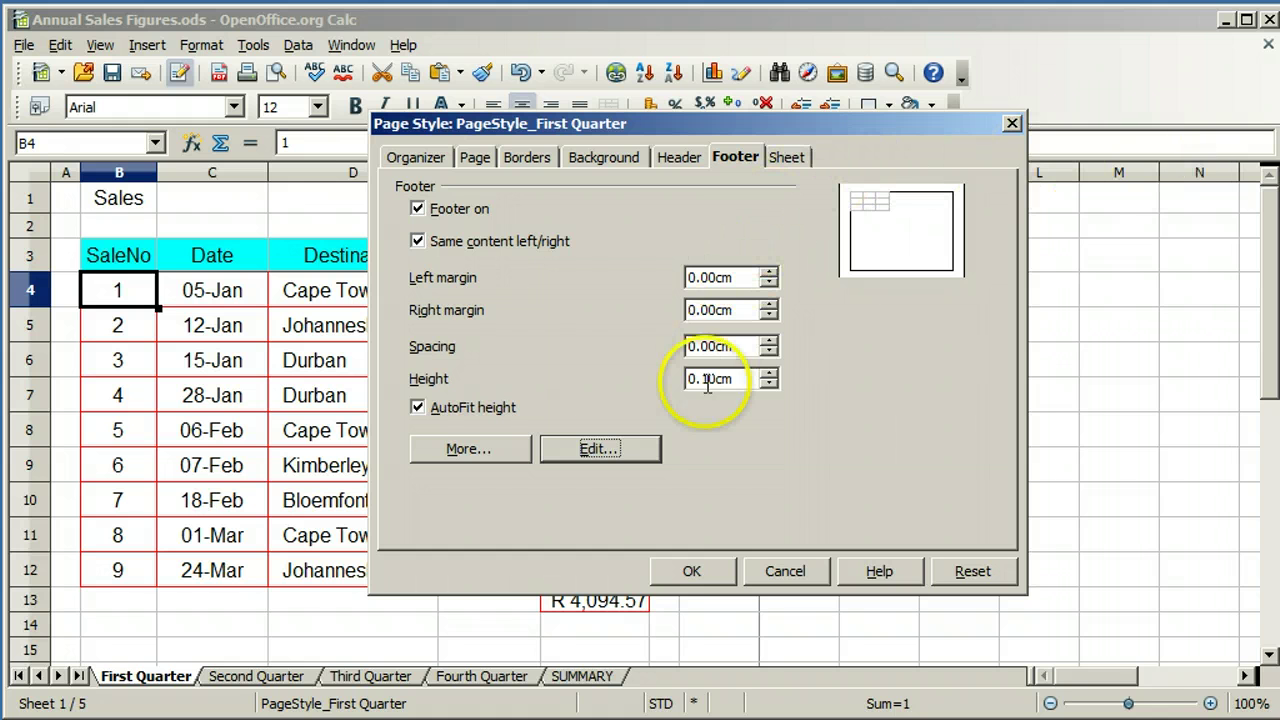
left_click(691, 574)
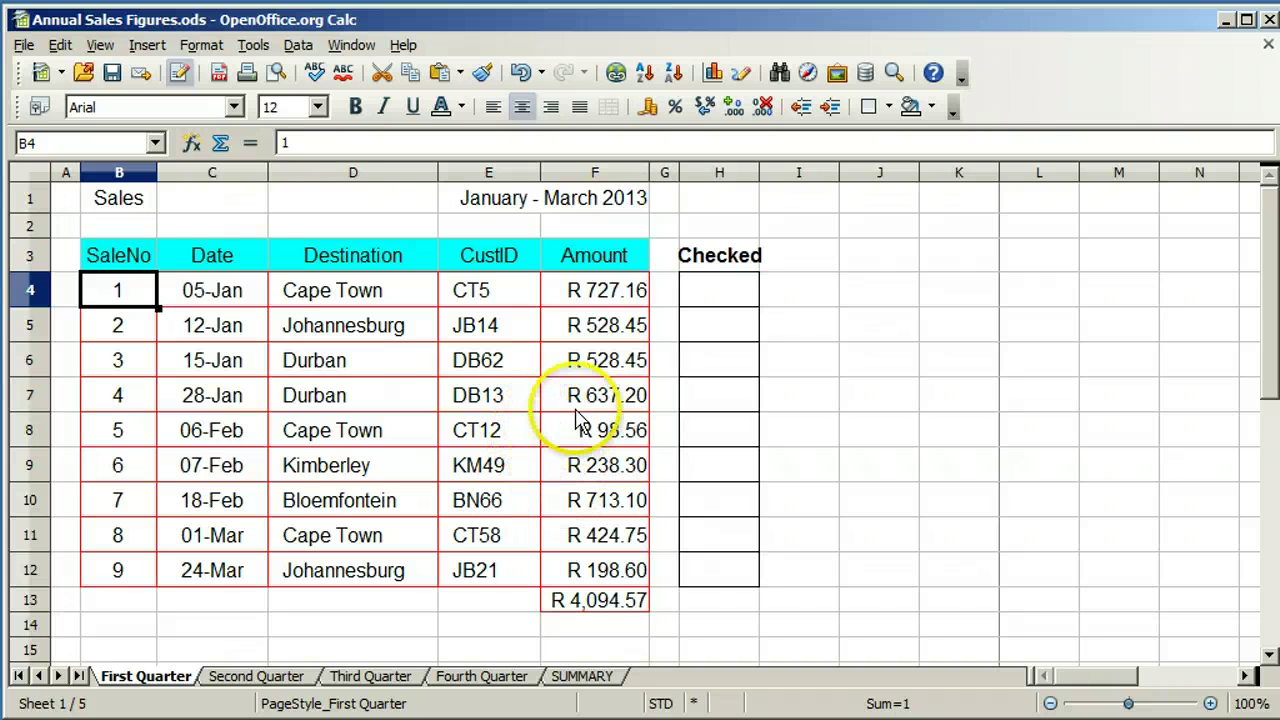
Preview the printed page to examine its orientation, border, header and footer, and return to the sheet
left_click(24, 46)
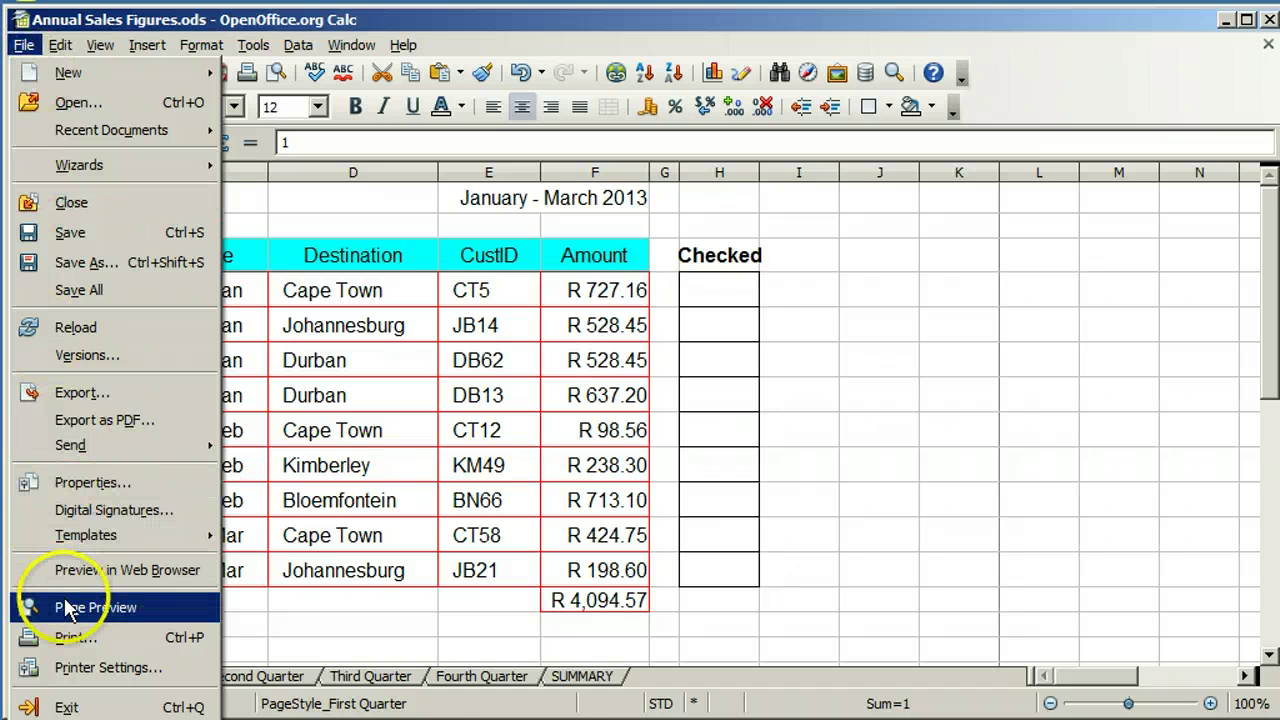
left_click(65, 612)
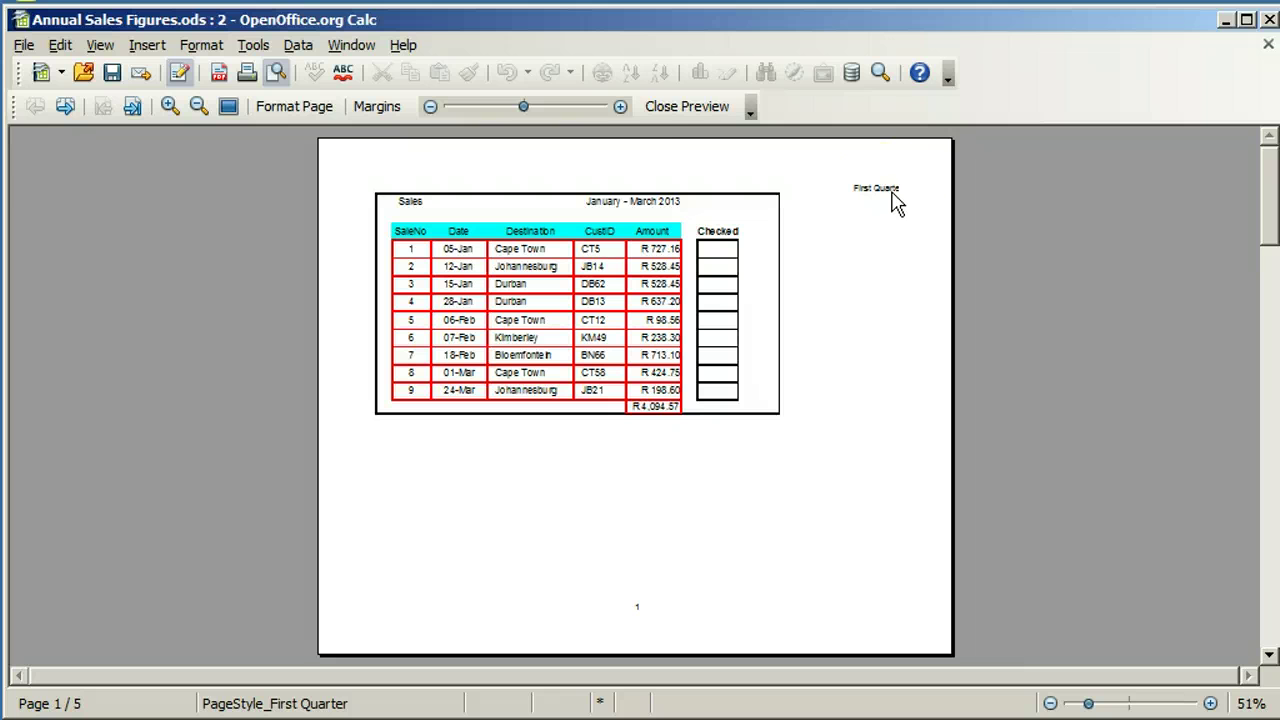
left_click(678, 107)
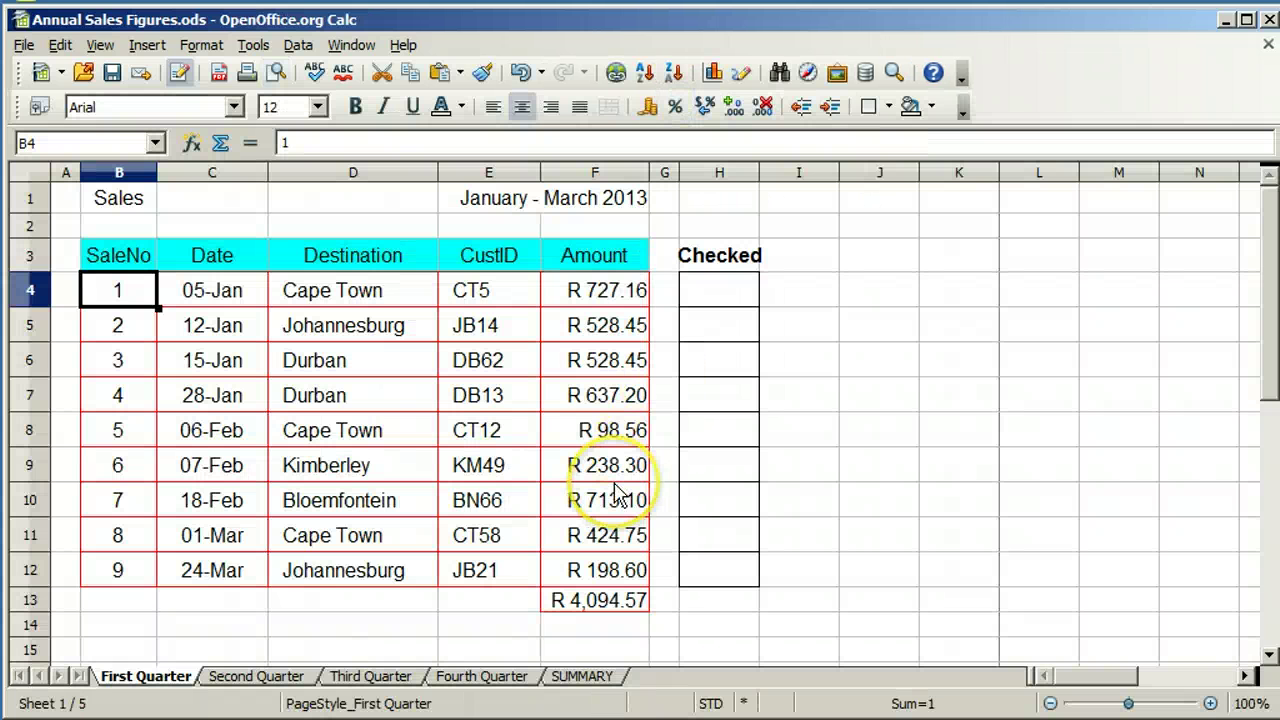
key("Down")
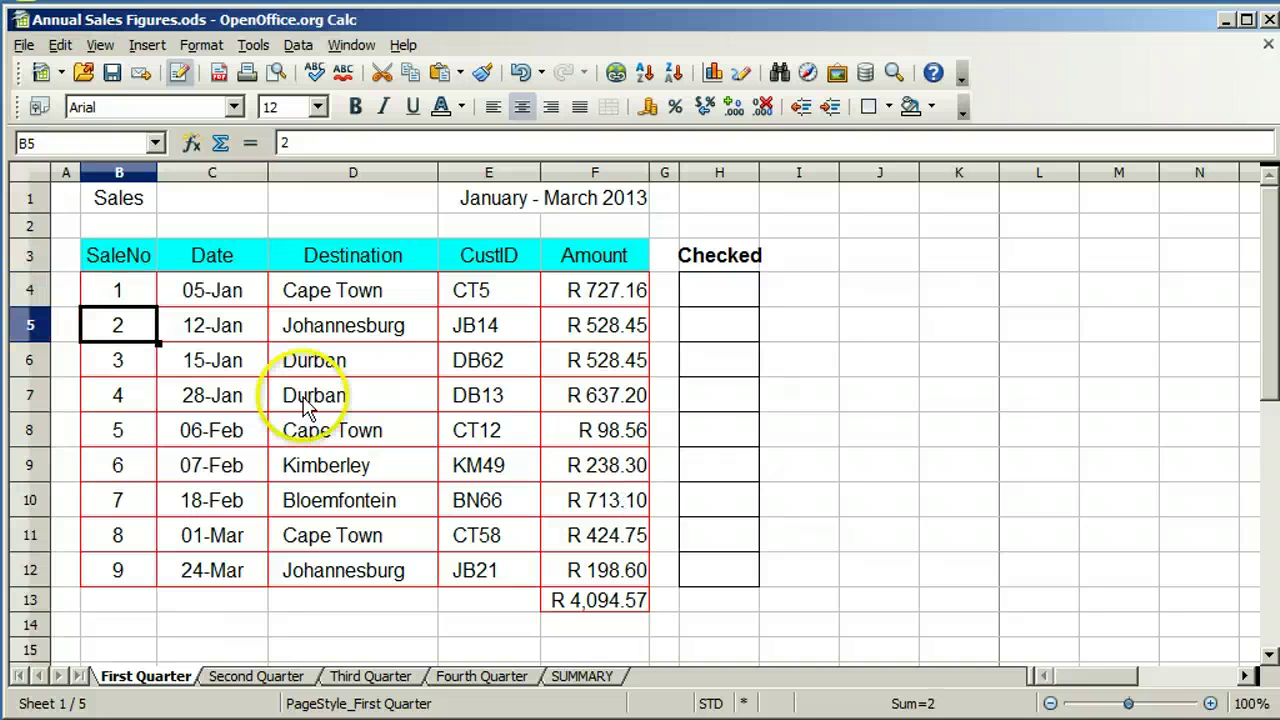